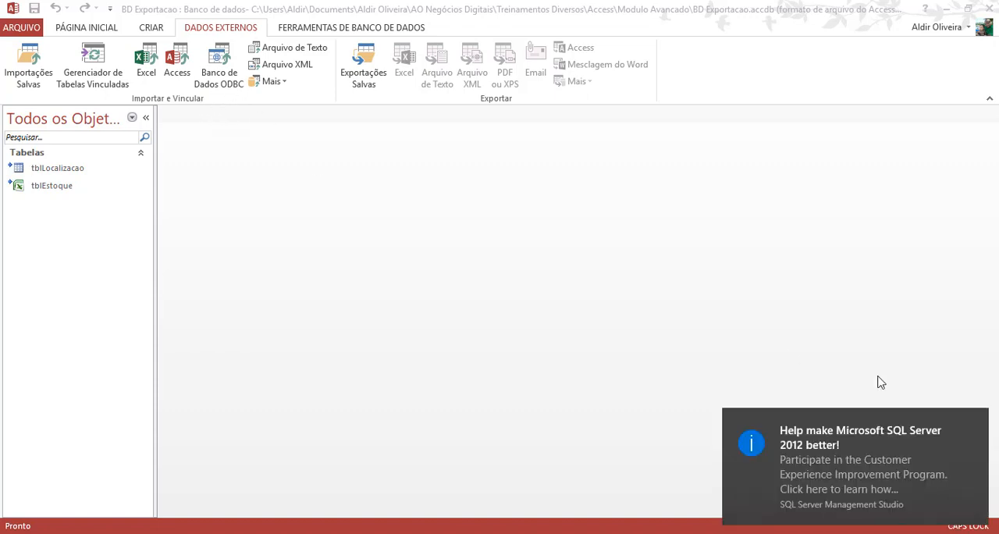
pyautogui.click(978, 419)
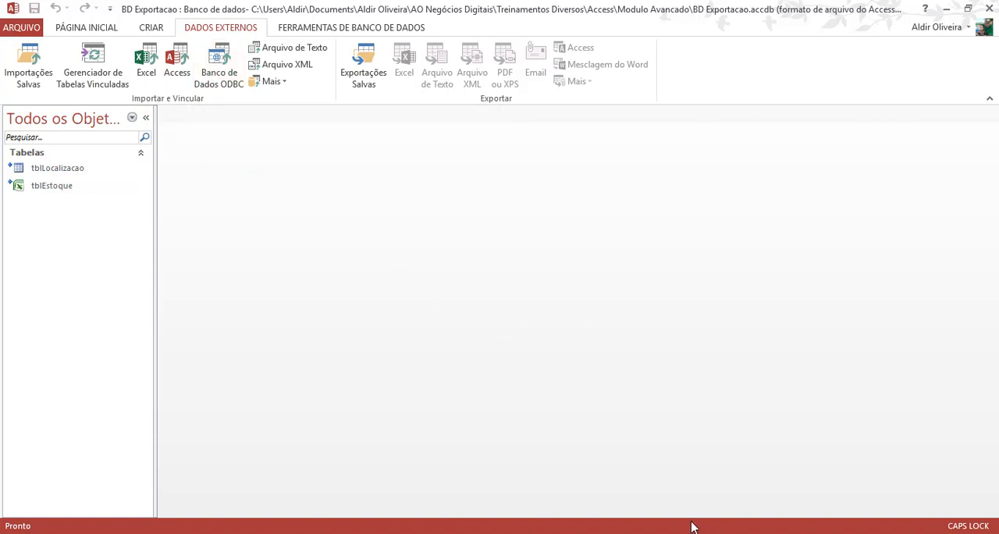
pyautogui.click(219, 74)
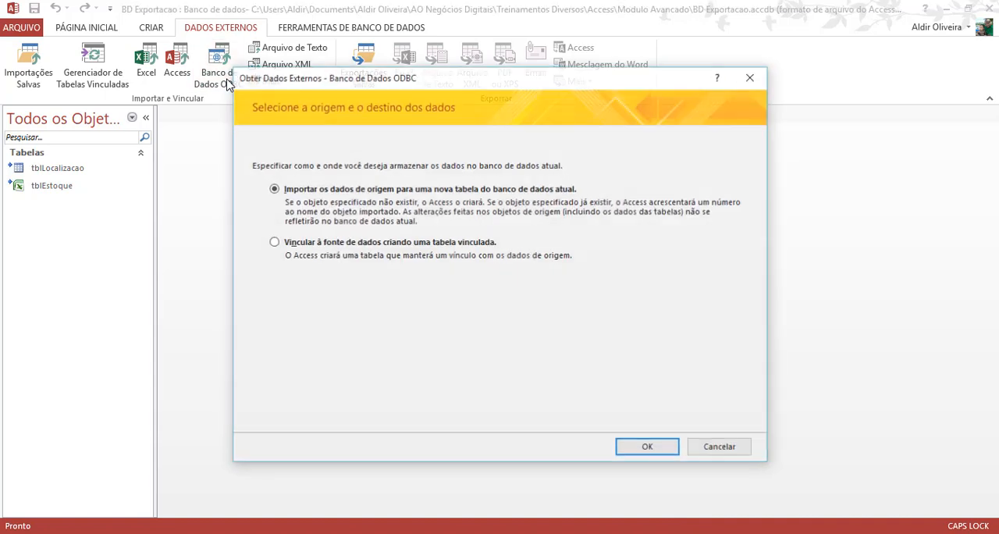
pyautogui.click(721, 449)
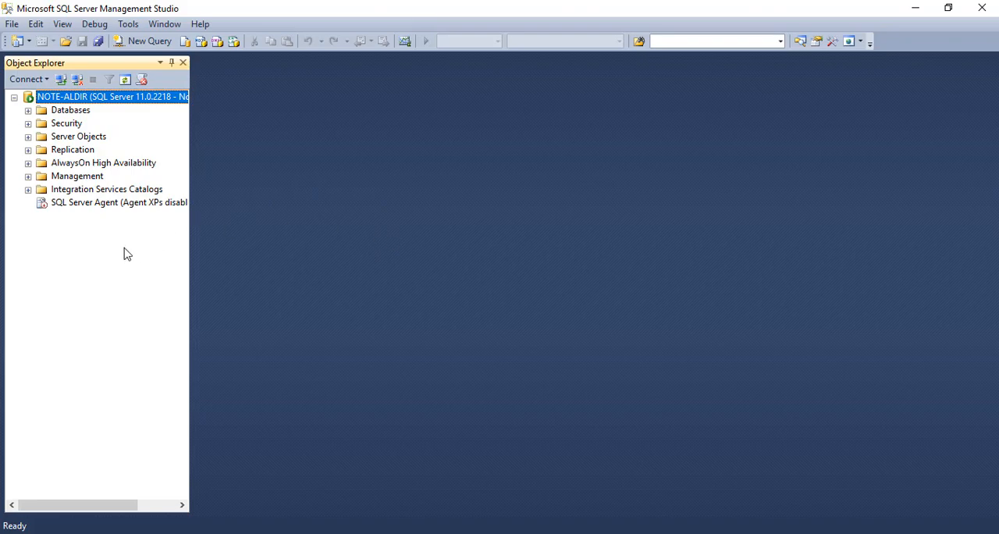
# - Expand the dbGeinfo database's tables in SQL Server Management Studio and select dbo.TBL_ESTOQUE
pyautogui.click(28, 110)
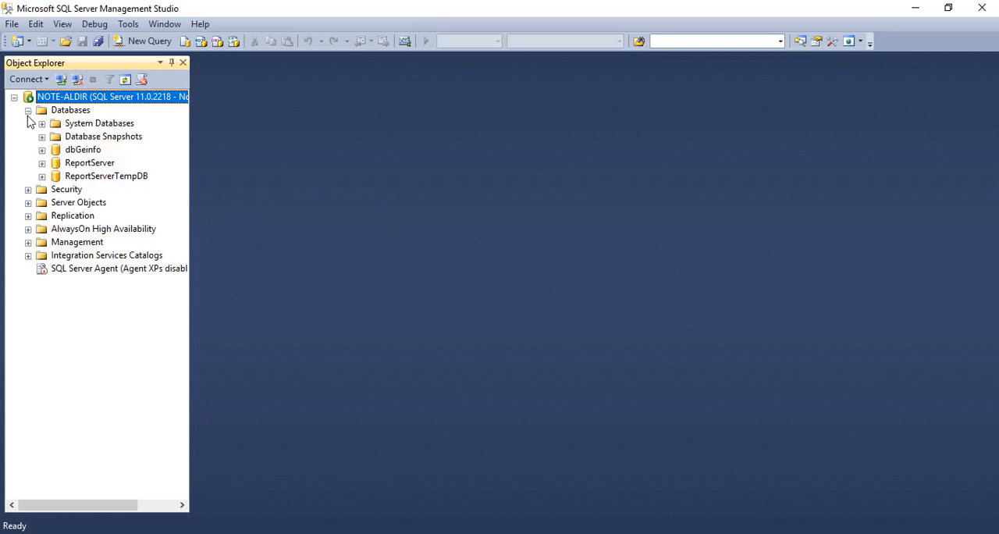
pyautogui.click(42, 150)
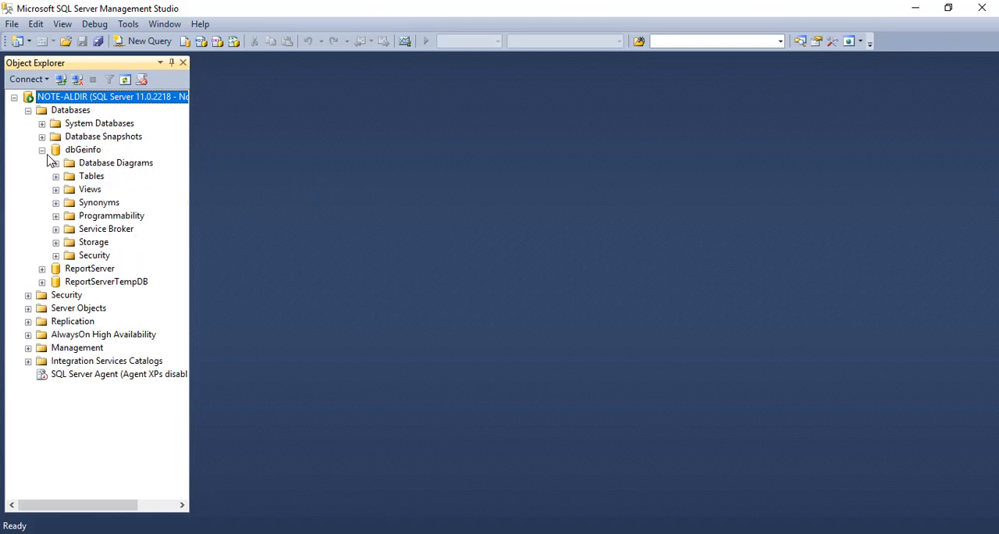
pyautogui.click(55, 177)
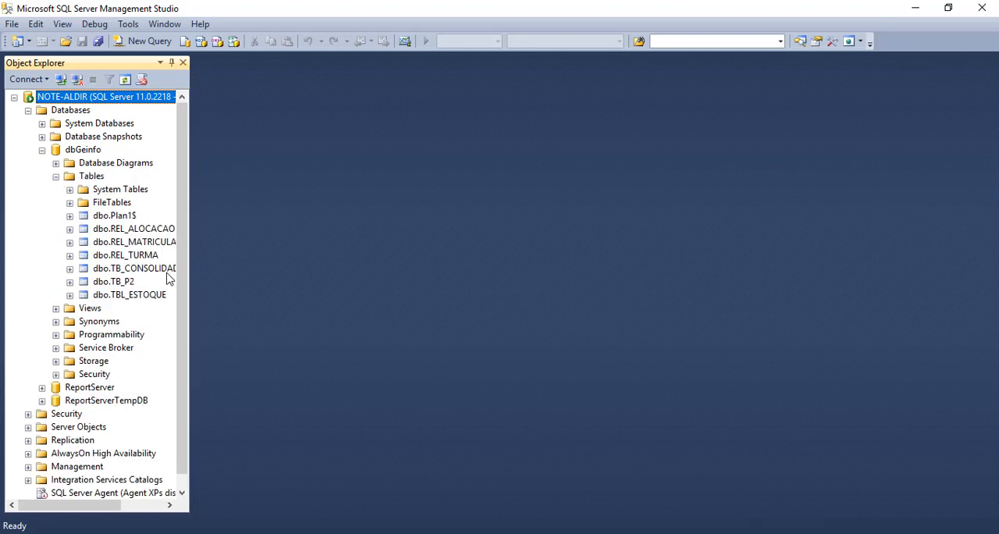
pyautogui.click(147, 295)
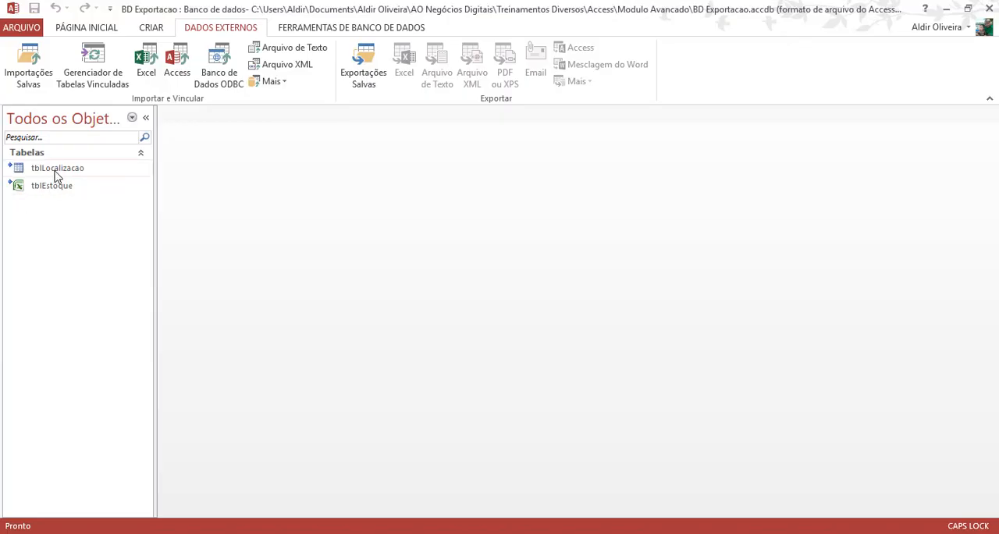
# - Switch to Access, open the linked tblEstoque table to view its records, and close it
pyautogui.click(49, 187)
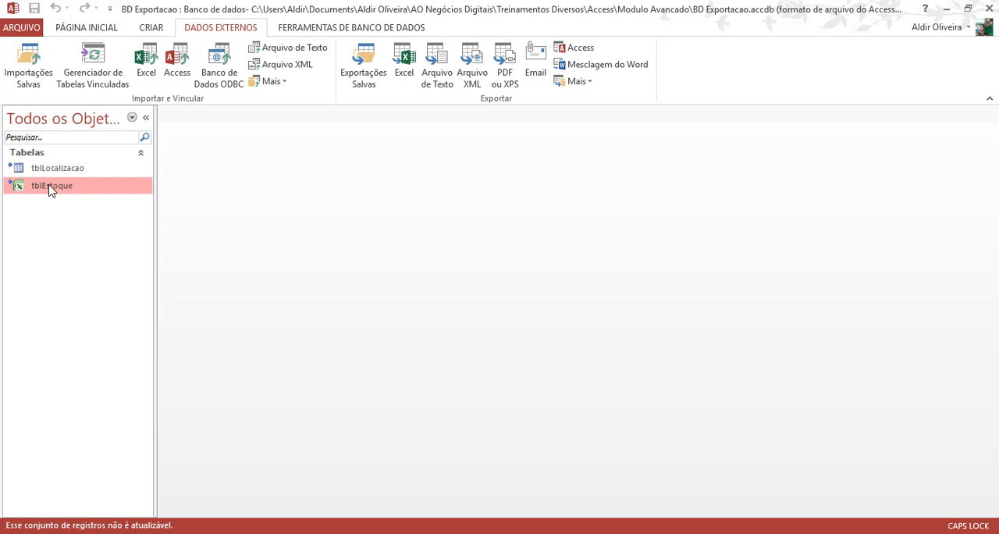
pyautogui.doubleClick(50, 187)
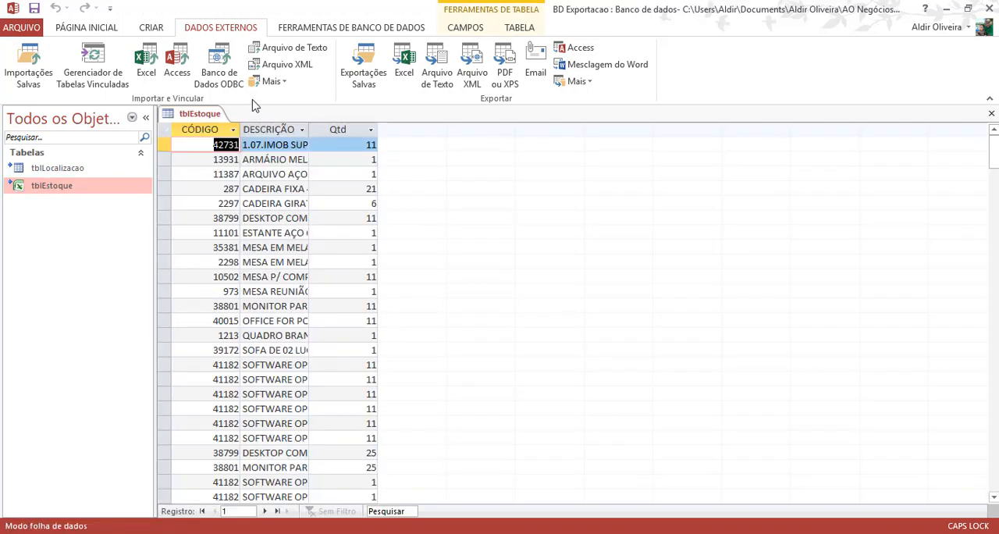
pyautogui.rightClick(211, 118)
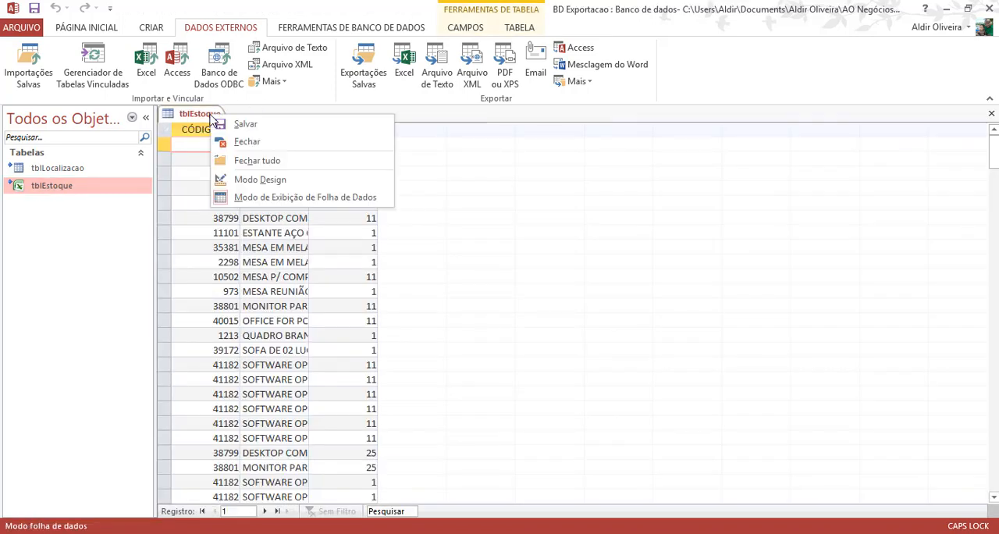
pyautogui.click(234, 142)
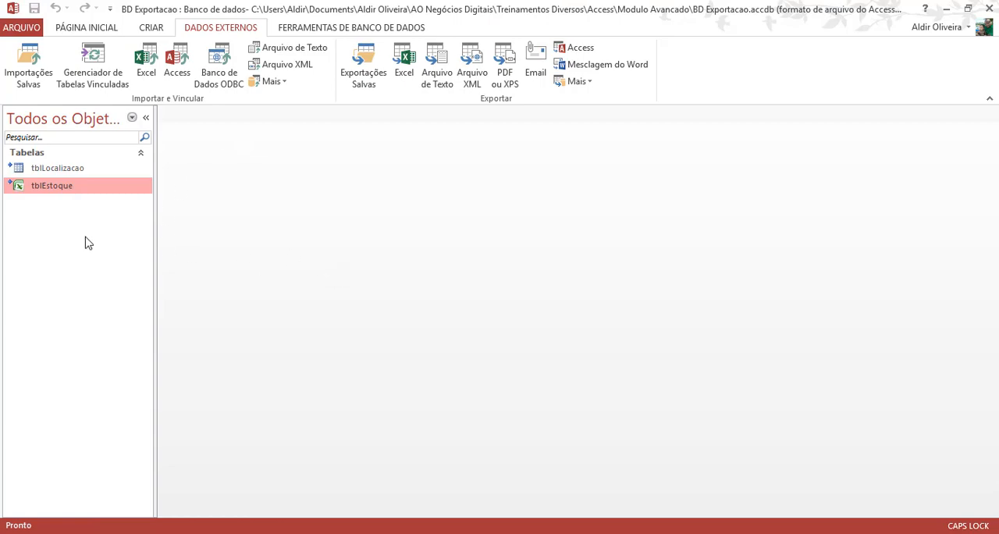
# - Switch to SQL Server Management Studio and write SELECT * FROM dbO.TBL_ESTOQUE in a new query
pyautogui.click(613, 532)
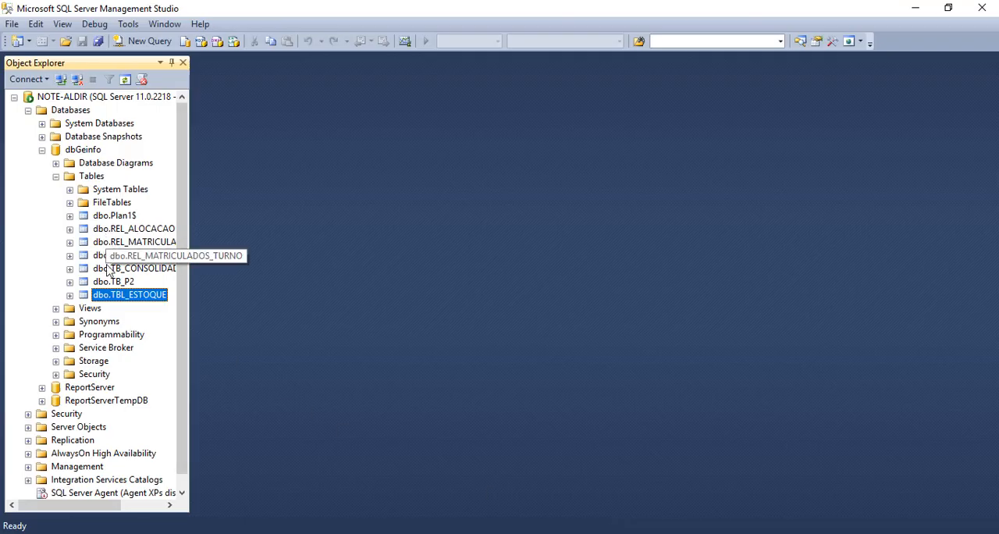
pyautogui.click(147, 40)
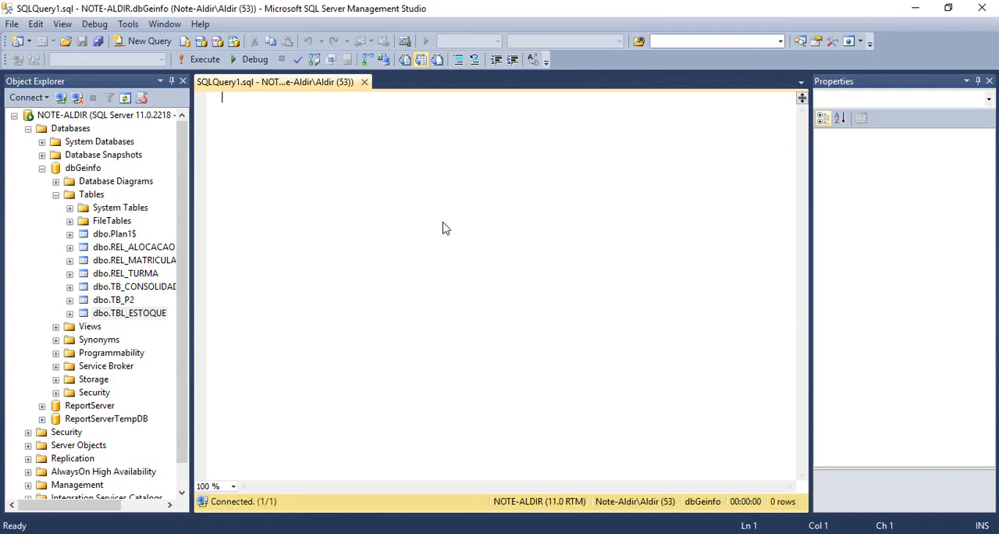
pyautogui.press('Return')
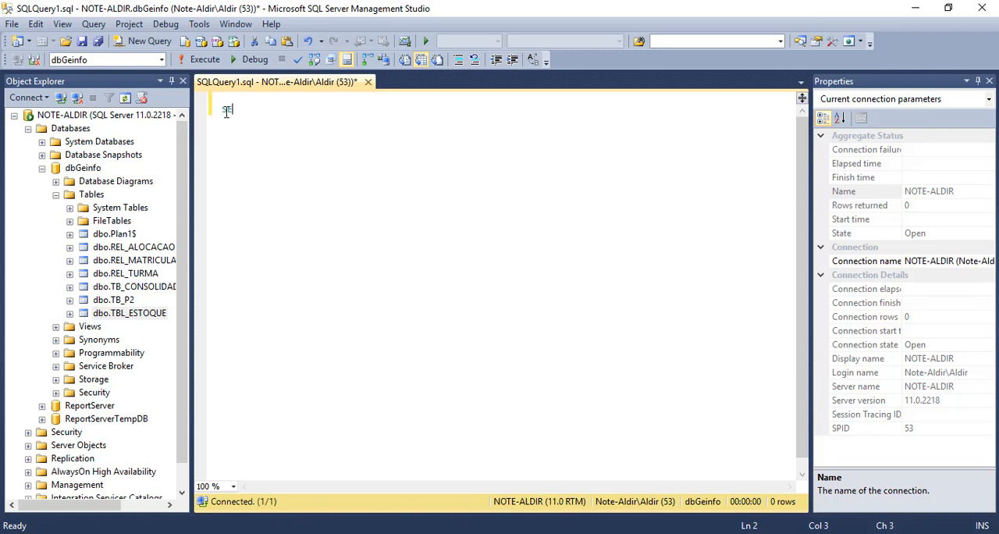
pyautogui.write('T * FROM')
pyautogui.write(' db')
pyautogui.write('.tn')
pyautogui.press('BackSpace')
pyautogui.press('BackSpace')
pyautogui.press('BackSpace')
pyautogui.write('.TBL_')
pyautogui.press('BackSpace')
pyautogui.press('BackSpace')
pyautogui.press('BackSpace')
pyautogui.press('BackSpace')
pyautogui.press('BackSpace')
pyautogui.write('o.')
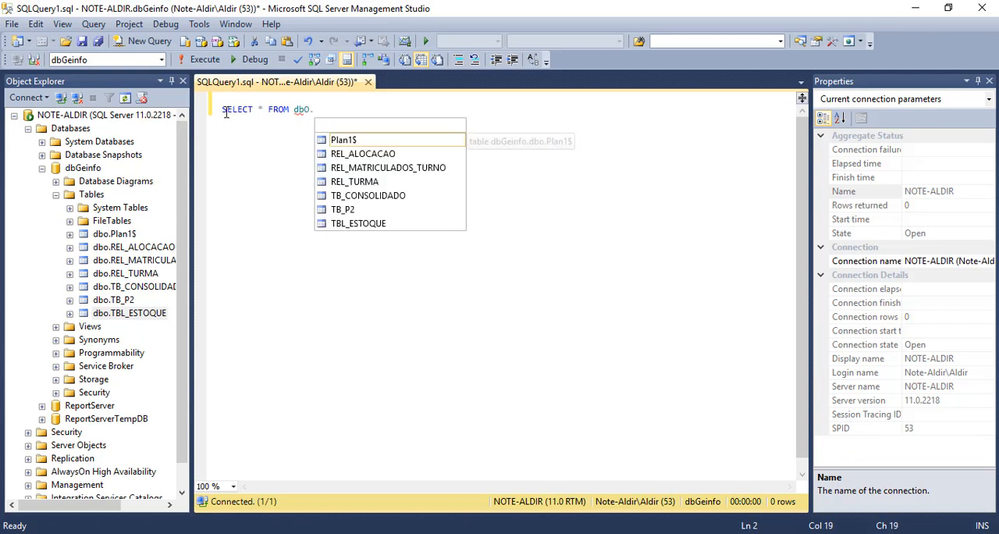
pyautogui.press('Down')
pyautogui.press('Down')
pyautogui.press('Down')
pyautogui.press('Down')
pyautogui.press('Down')
pyautogui.press('Down')
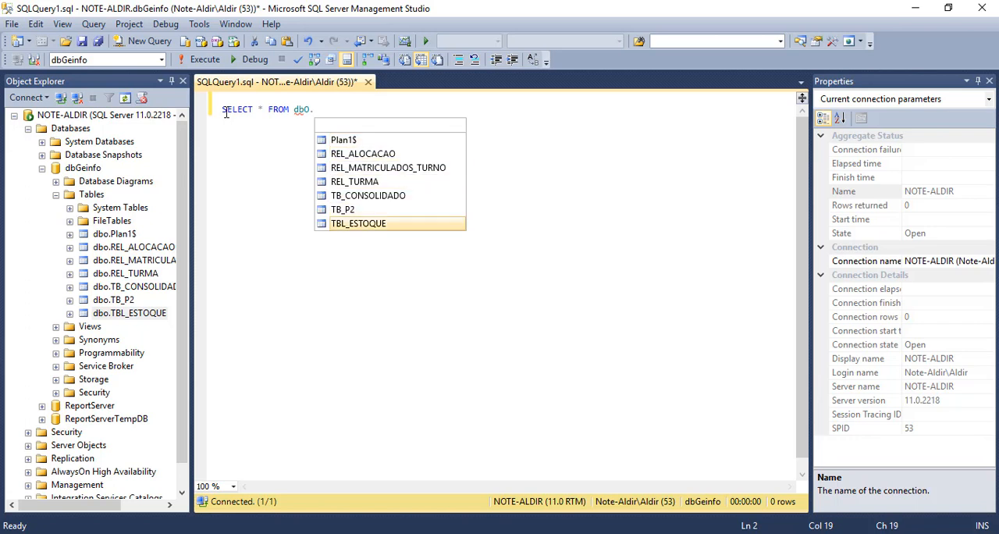
pyautogui.press('Return')
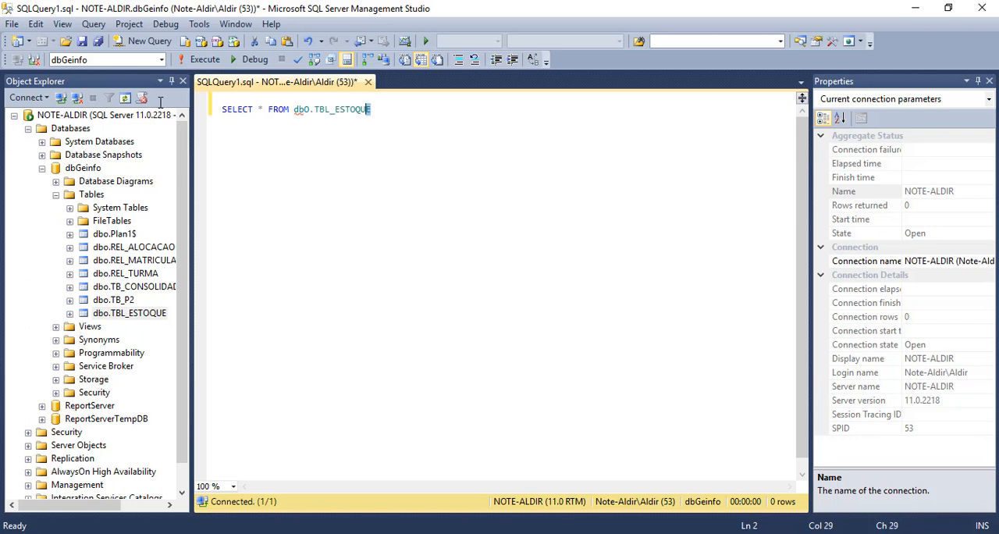
# - Run the whole query and examine the CODIGO, DESCRICAO and QUANTIDADE columns of its results
pyautogui.hotkey('ctrl', 'a')
pyautogui.click(205, 60)
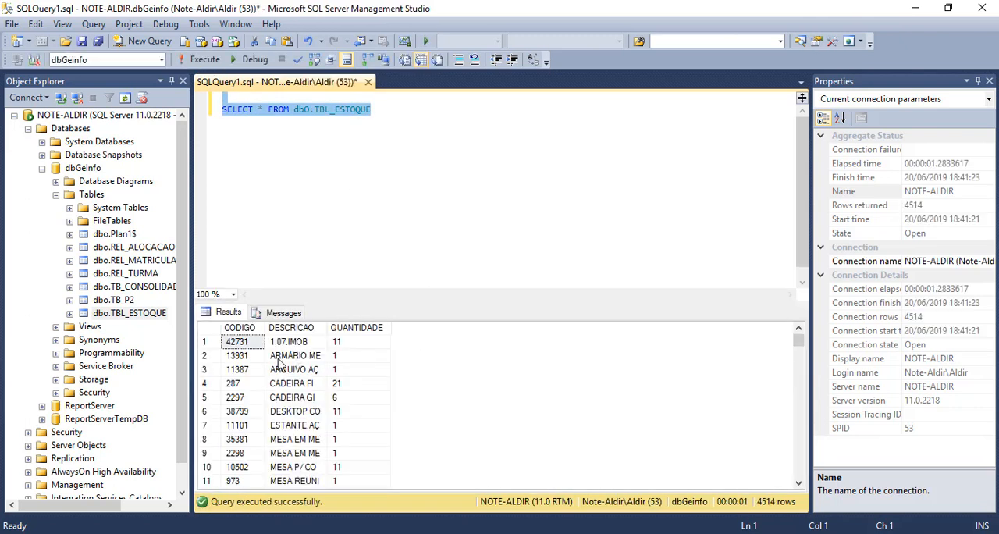
pyautogui.click(279, 359)
pyautogui.click(237, 341)
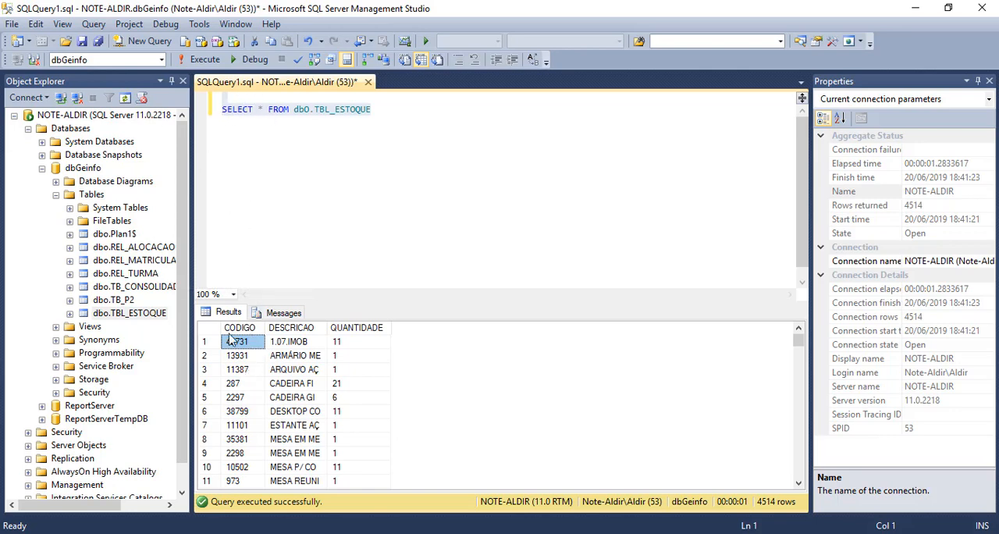
# - Switch back to Access, open tblEstoque to compare it with the SQL Server table, and close it
pyautogui.click(313, 533)
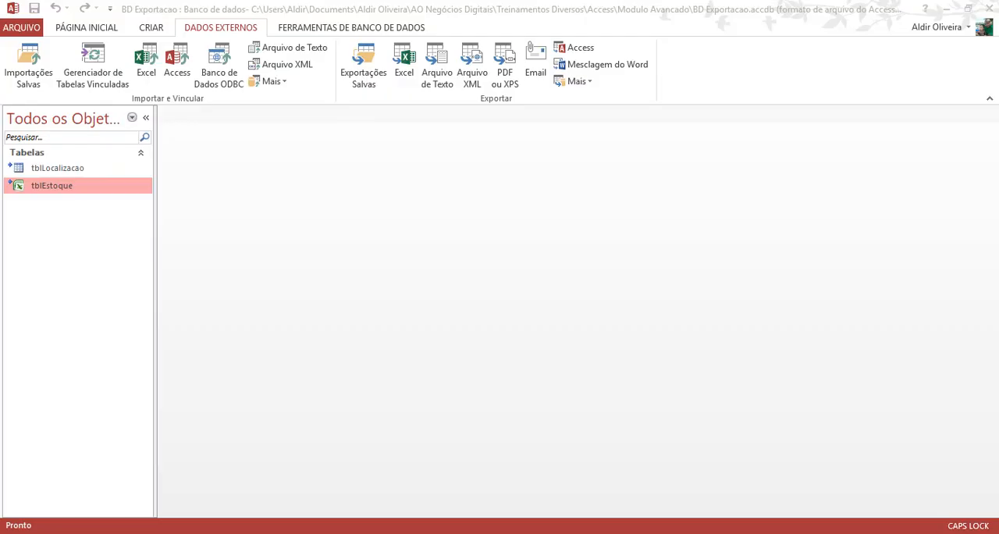
pyautogui.doubleClick(45, 192)
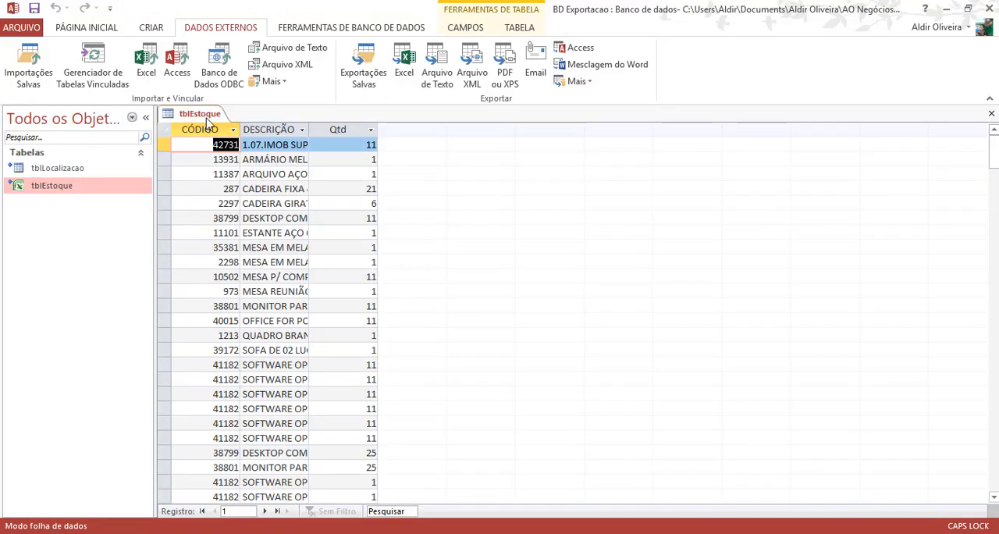
pyautogui.rightClick(207, 116)
pyautogui.click(231, 153)
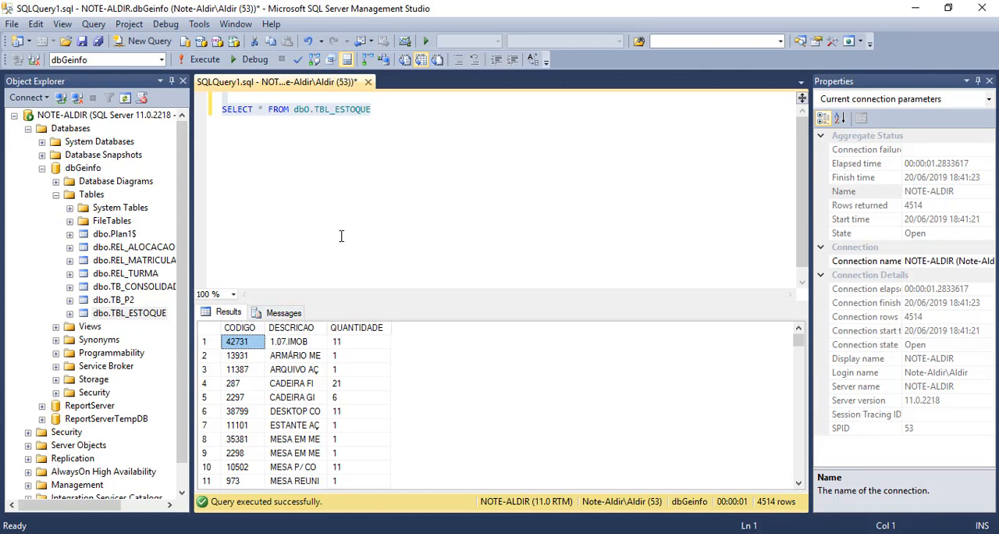
# - Close SQLQuery1.sql in SQL Server Management Studio without saving it and return to Access
pyautogui.click(368, 82)
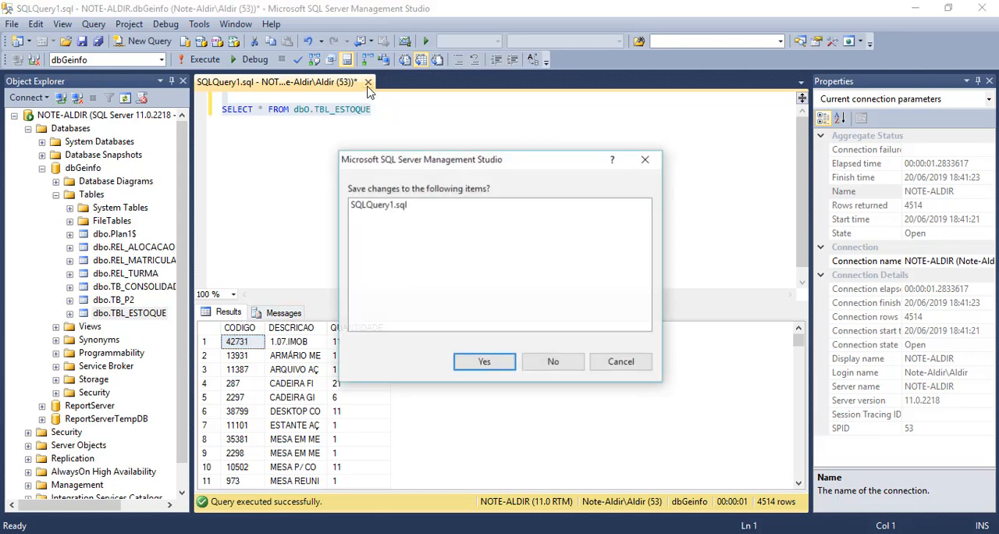
pyautogui.click(546, 362)
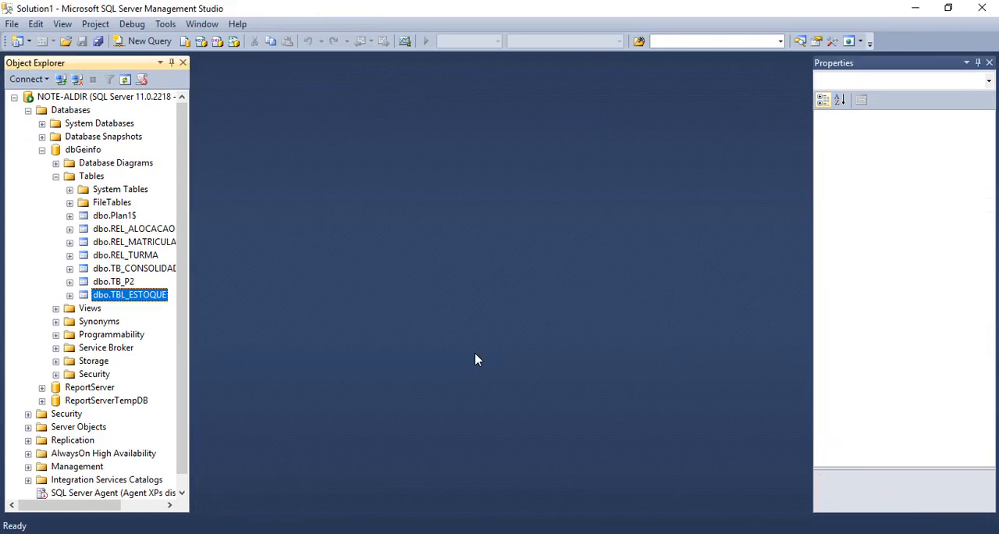
pyautogui.hotkey('alt', 'Tab')
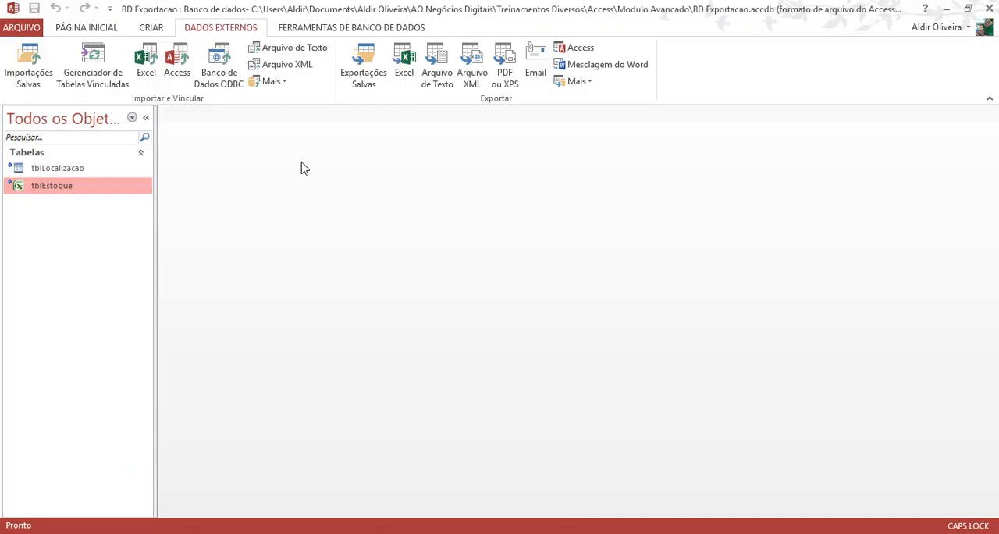
# - Start getting external data from an ODBC database, choosing to link to the source by creating a linked table
pyautogui.click(221, 78)
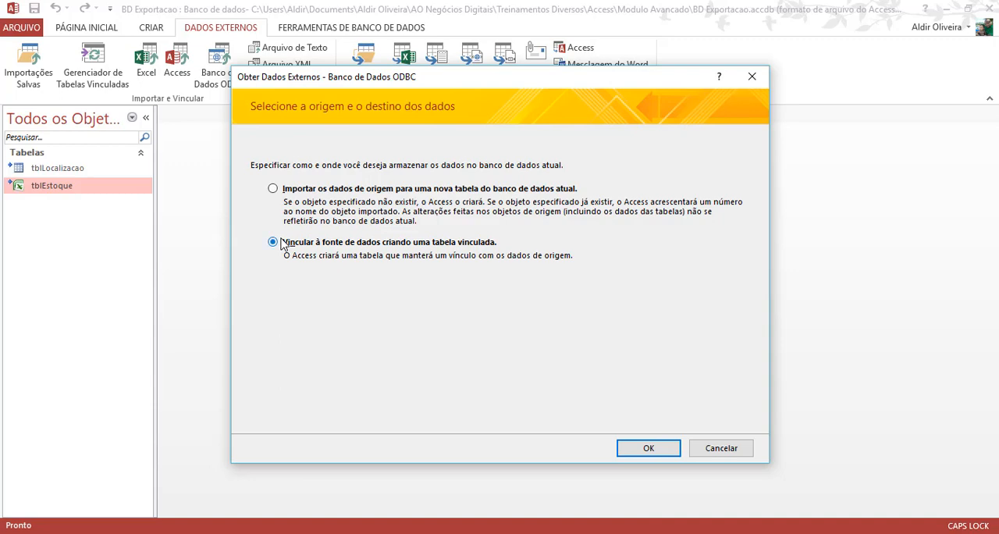
pyautogui.click(646, 447)
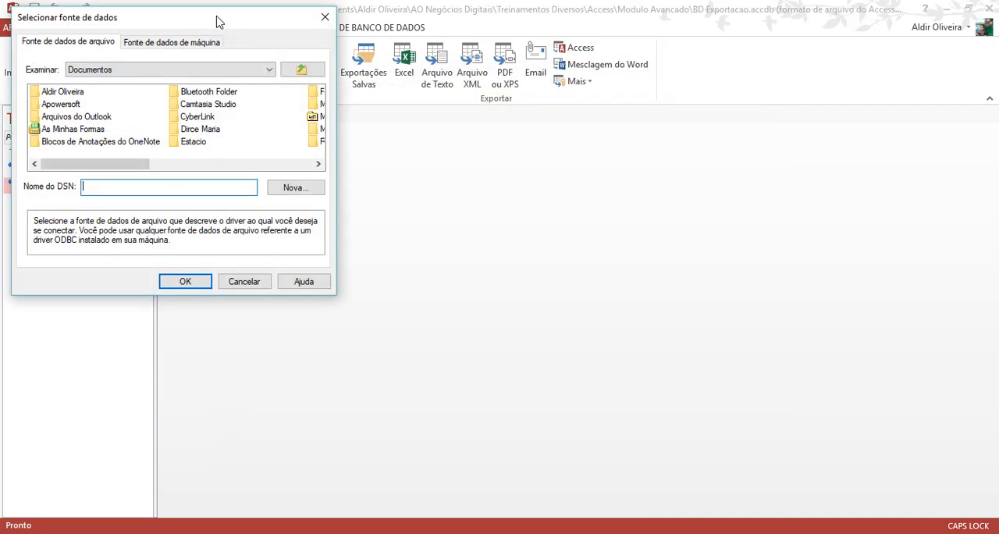
pyautogui.moveTo(219, 22); pyautogui.dragTo(336, 79)
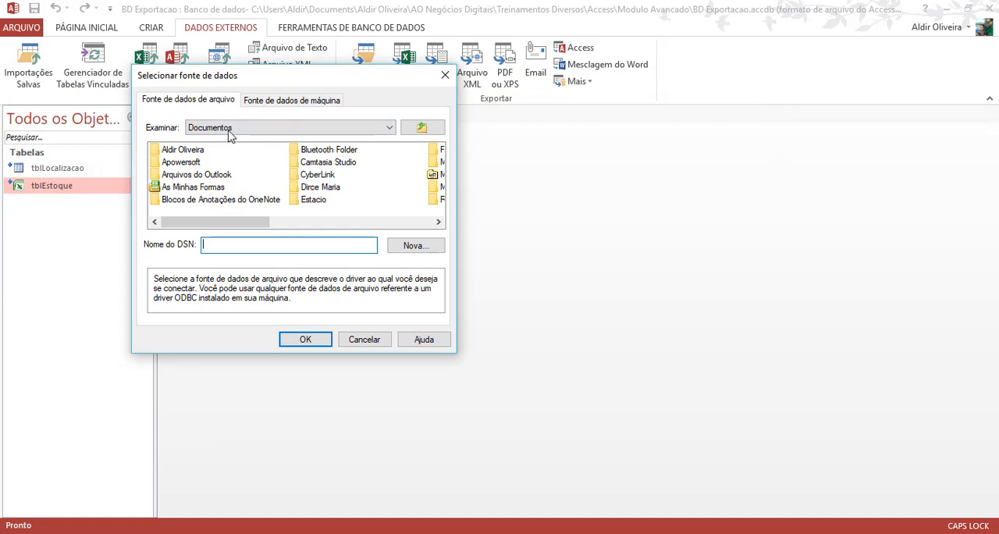
# - Browse the machine data sources and select localhost
pyautogui.click(283, 103)
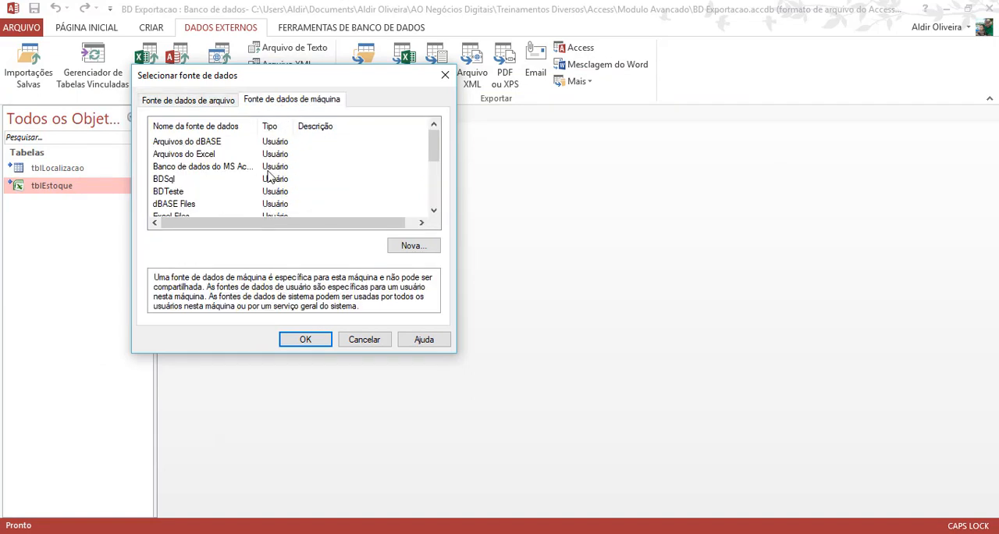
pyautogui.moveTo(436, 156)
pyautogui.mouseDown()
pyautogui.moveTo(435, 201)
pyautogui.moveTo(442, 152)
pyautogui.mouseUp()
pyautogui.moveTo(437, 158); pyautogui.dragTo(429, 193)
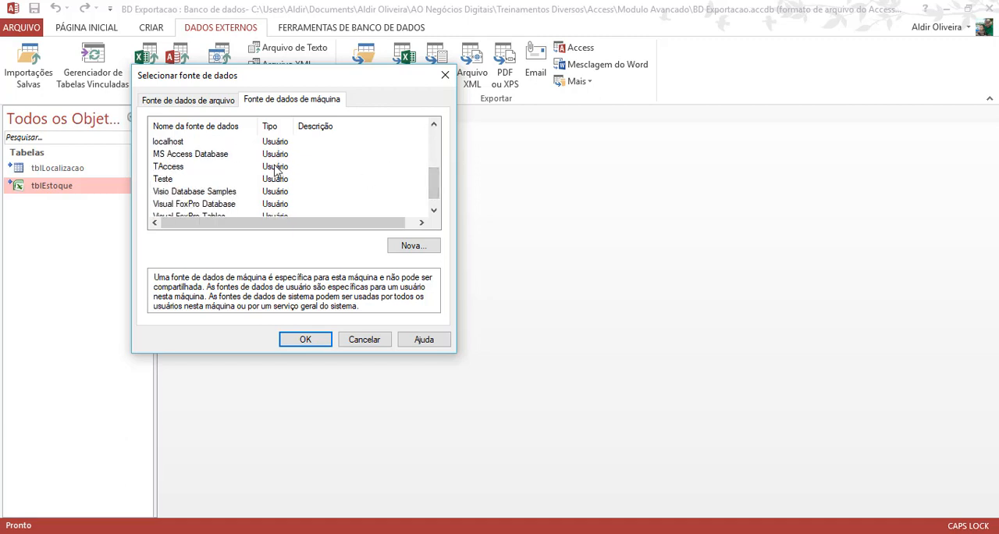
pyautogui.click(171, 142)
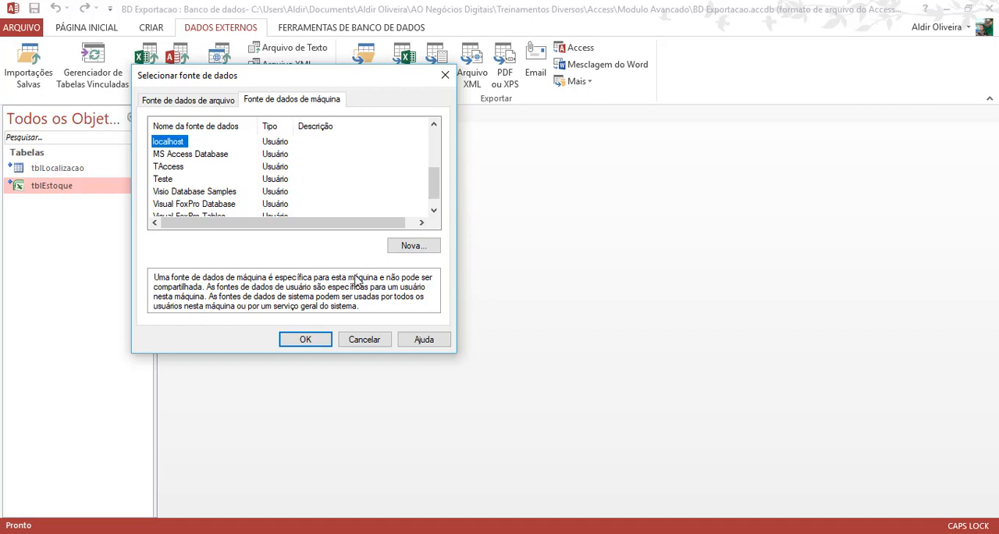
pyautogui.click(411, 245)
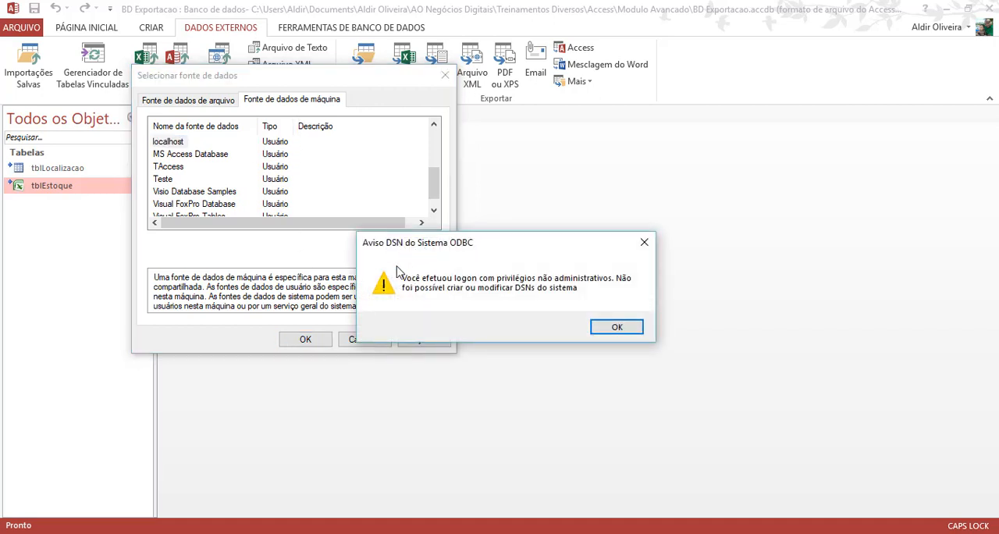
pyautogui.click(604, 326)
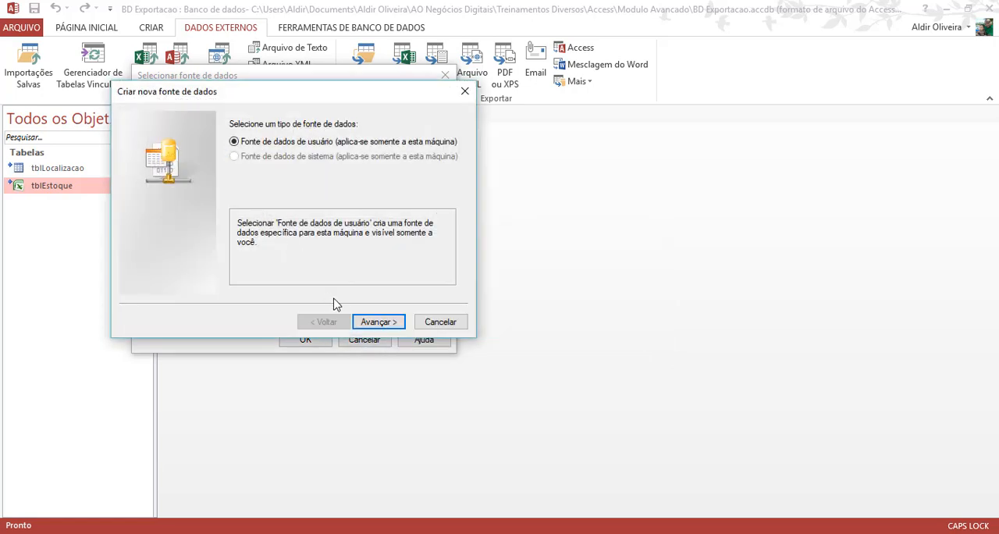
pyautogui.click(437, 324)
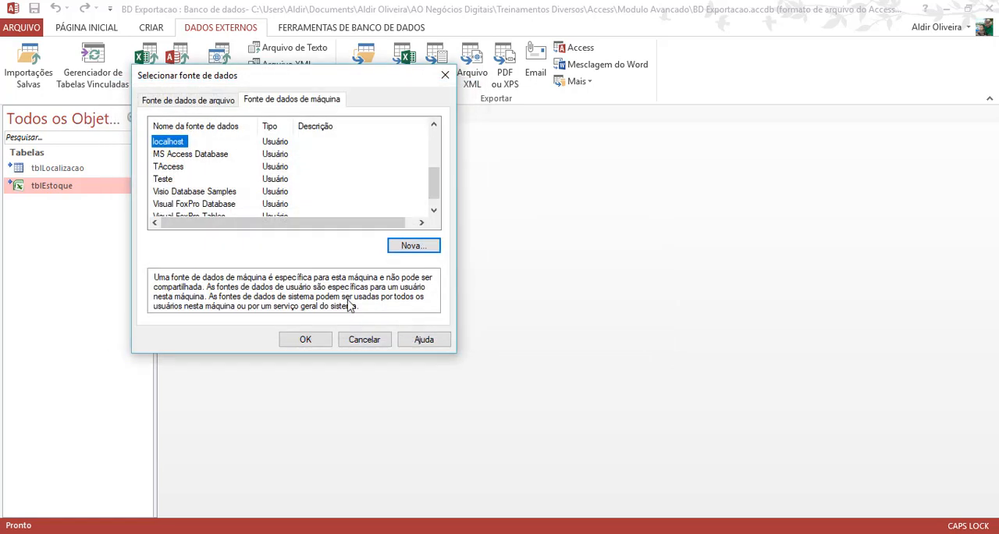
pyautogui.click(410, 248)
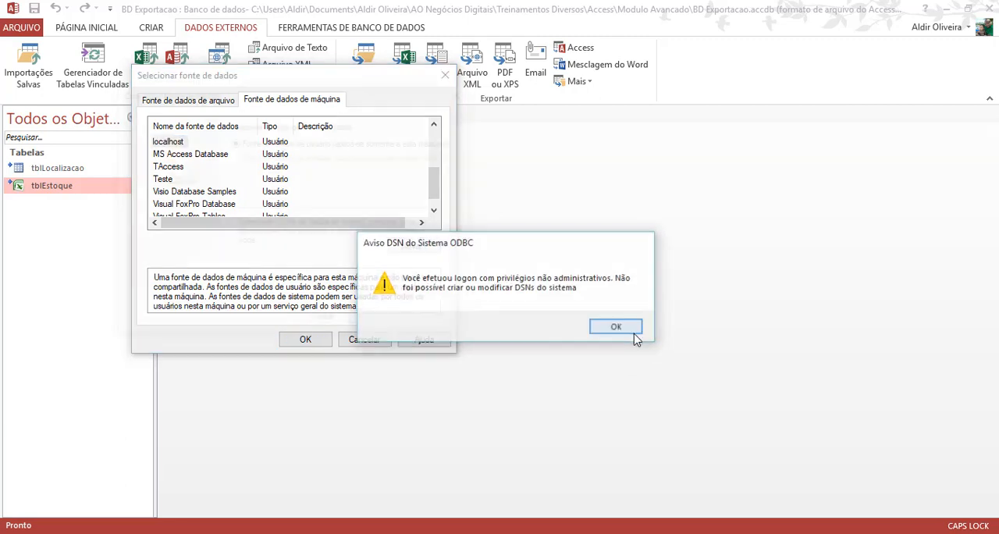
pyautogui.click(634, 336)
pyautogui.click(366, 322)
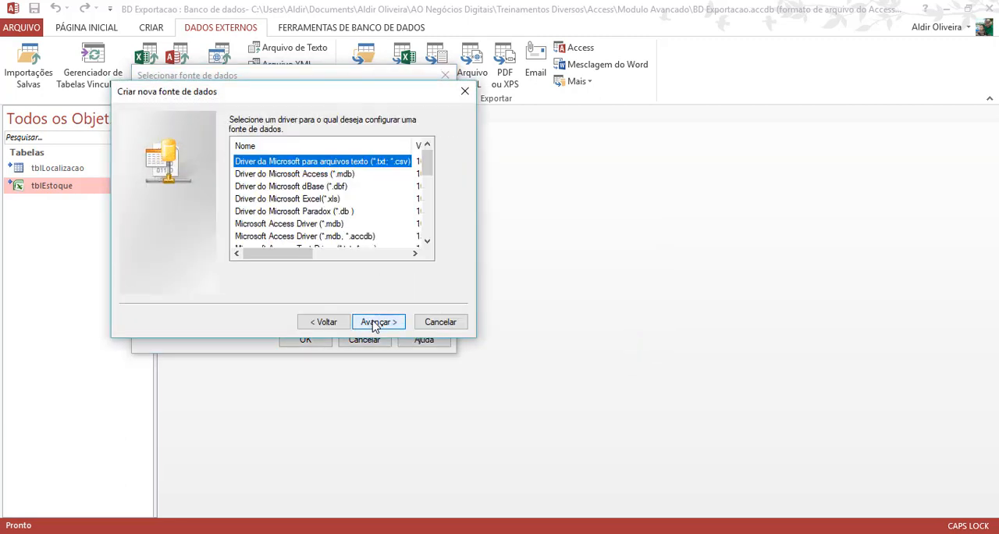
pyautogui.moveTo(428, 169); pyautogui.dragTo(426, 228)
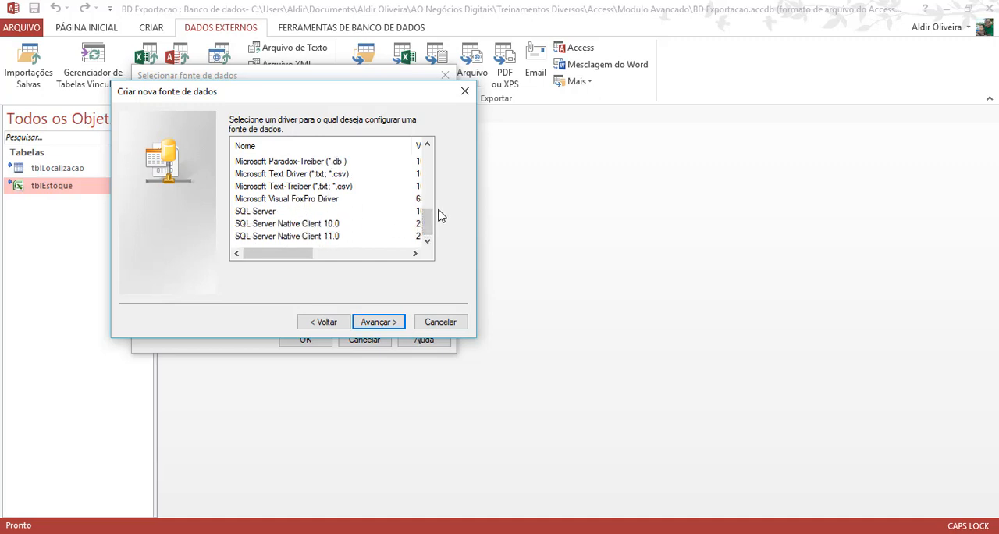
pyautogui.moveTo(427, 226)
pyautogui.mouseDown()
pyautogui.moveTo(442, 174)
pyautogui.moveTo(436, 229)
pyautogui.mouseUp()
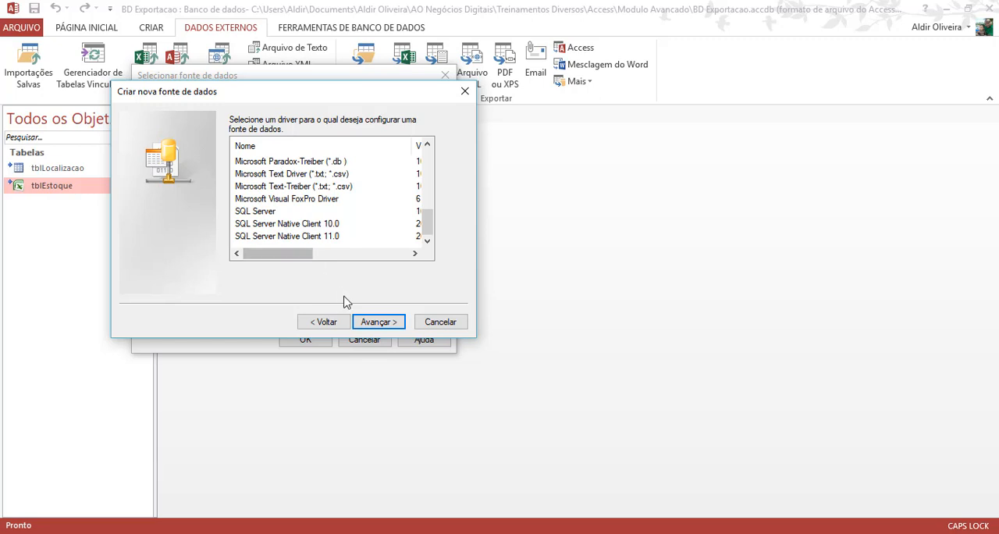
pyautogui.click(440, 322)
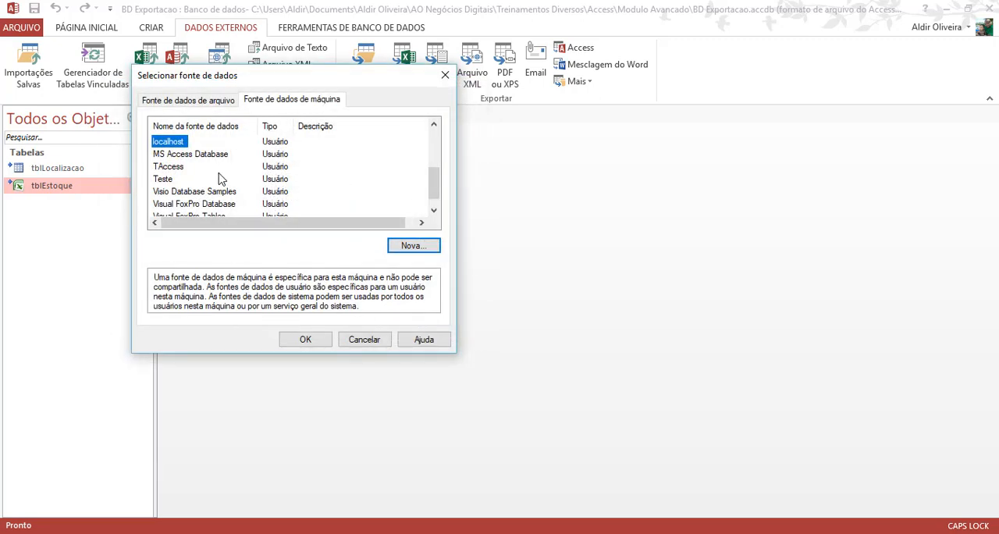
# - Review the machine data sources and connect through the localhost data source
pyautogui.scroll(2, 219, 177)
pyautogui.scroll(1, 220, 178)
pyautogui.moveTo(437, 158); pyautogui.dragTo(437, 176)
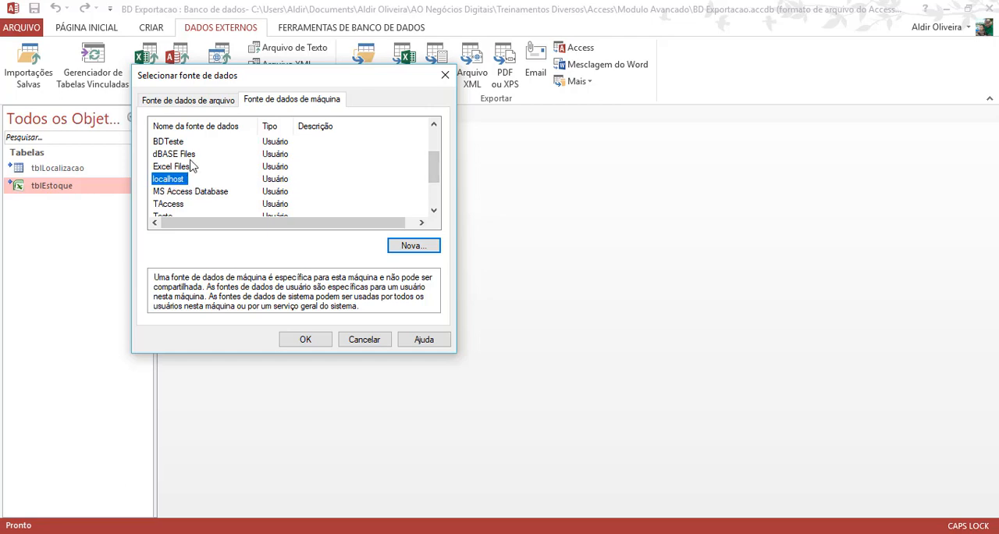
pyautogui.hotkey('alt', 'Tab')
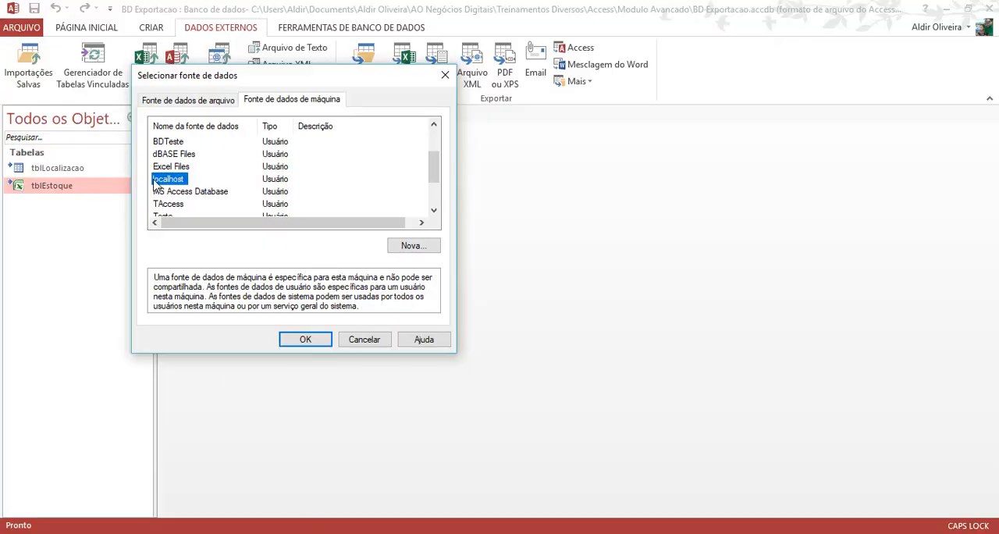
pyautogui.click(306, 339)
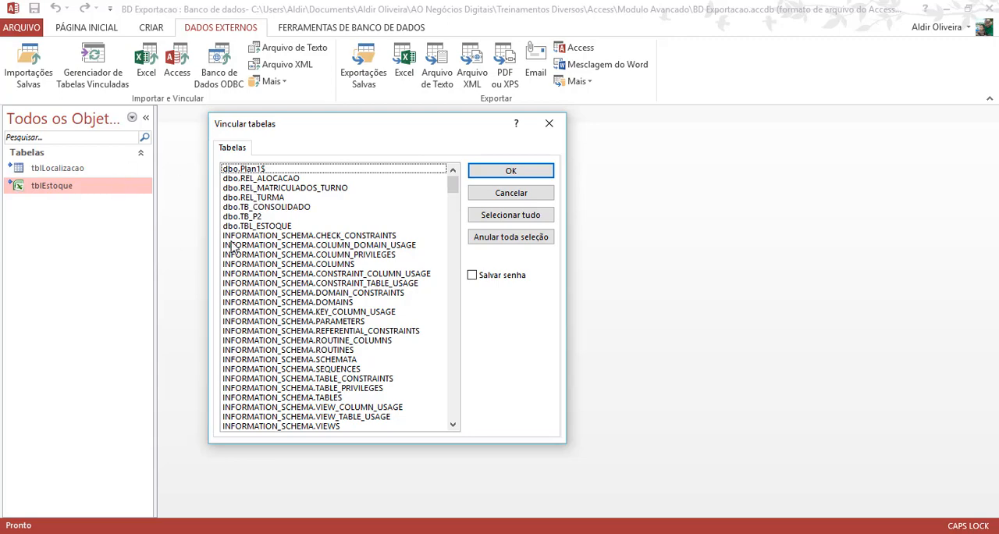
# - Check the dbGeinfo tables in SQL Server Management Studio, return to Access, and choose dbo.TBL_ESTOQUE as the table to link
pyautogui.hotkey('alt', 'Tab')
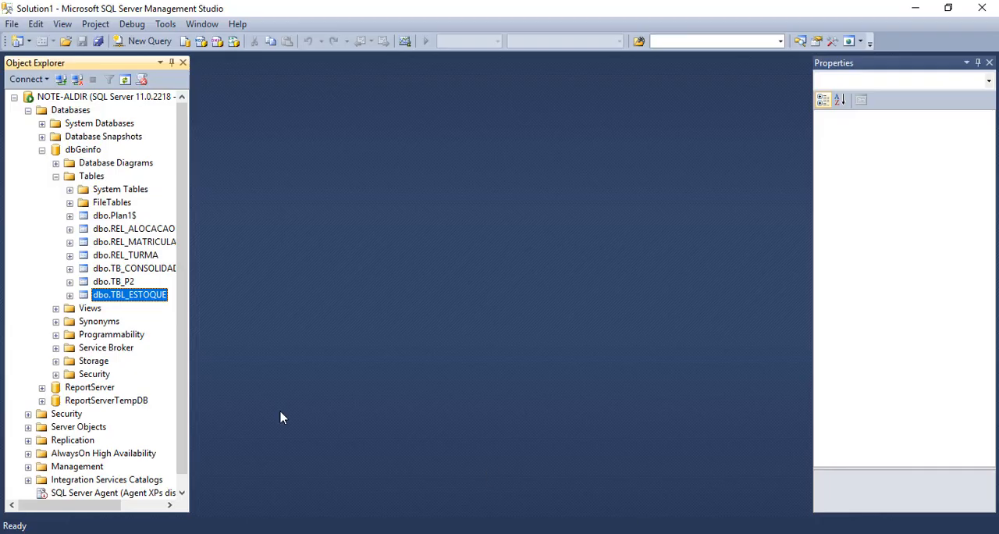
pyautogui.hotkey('alt', 'Tab')
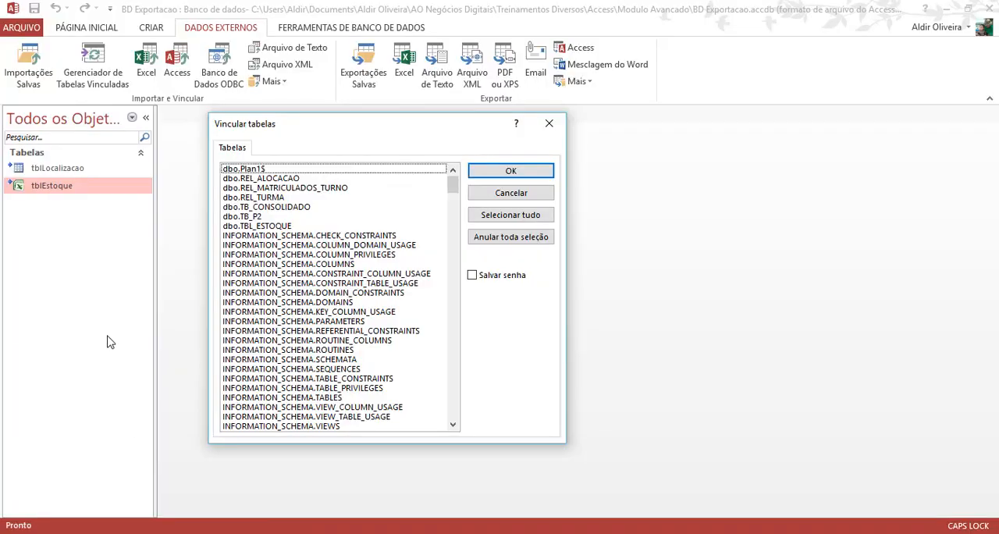
pyautogui.click(270, 227)
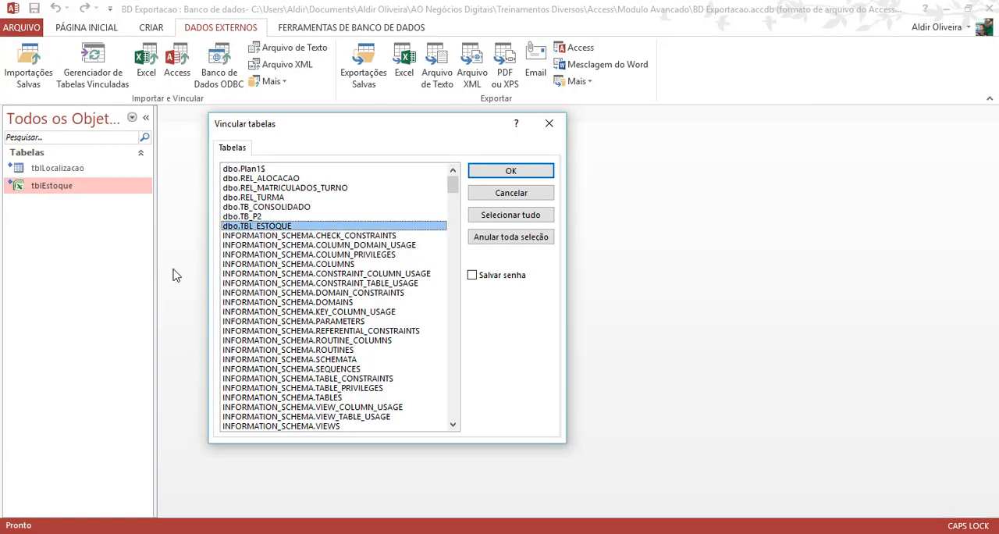
pyautogui.click(509, 174)
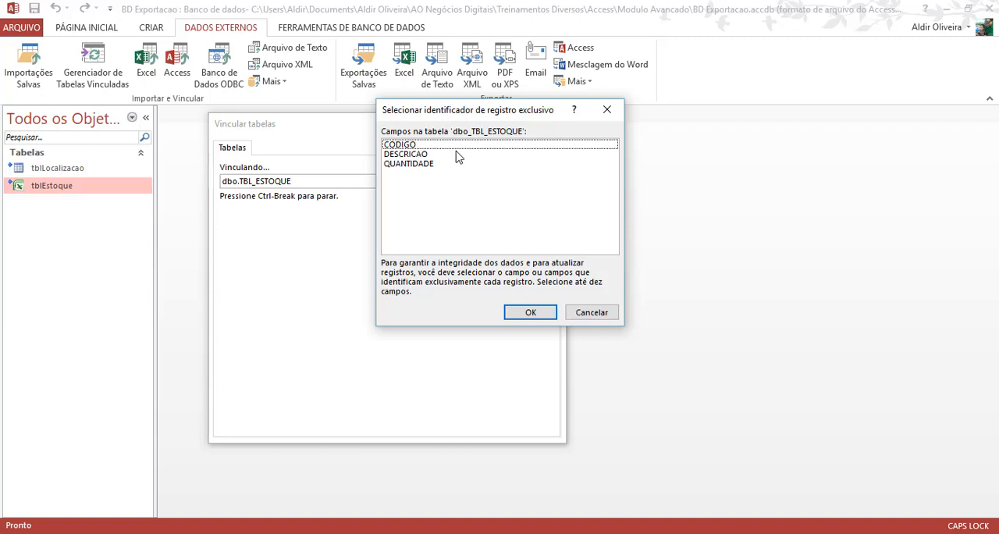
# - Set CODIGO, DESCRICAO and QUANTIDADE as the unique record identifier and complete the link
pyautogui.click(416, 145)
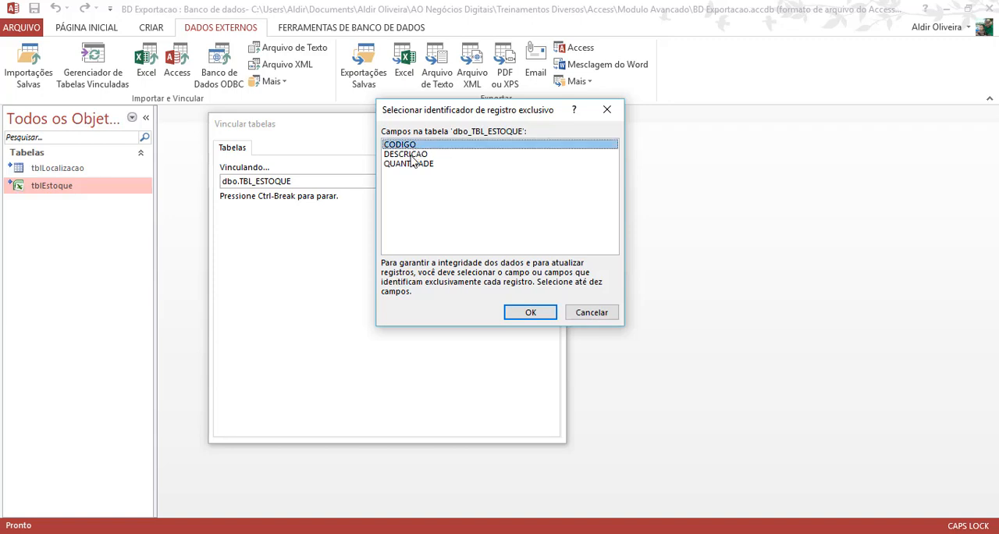
pyautogui.click(410, 155)
pyautogui.click(417, 166)
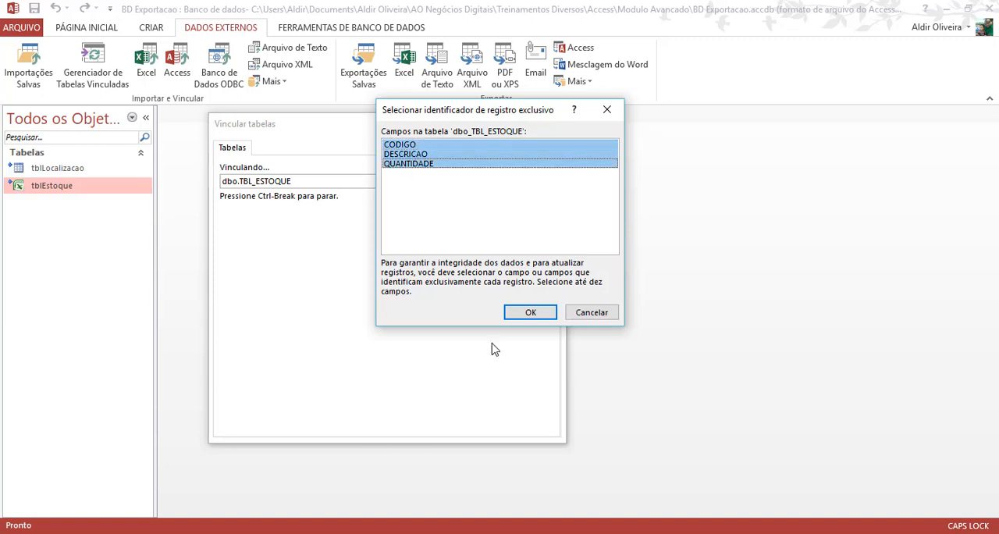
pyautogui.click(531, 313)
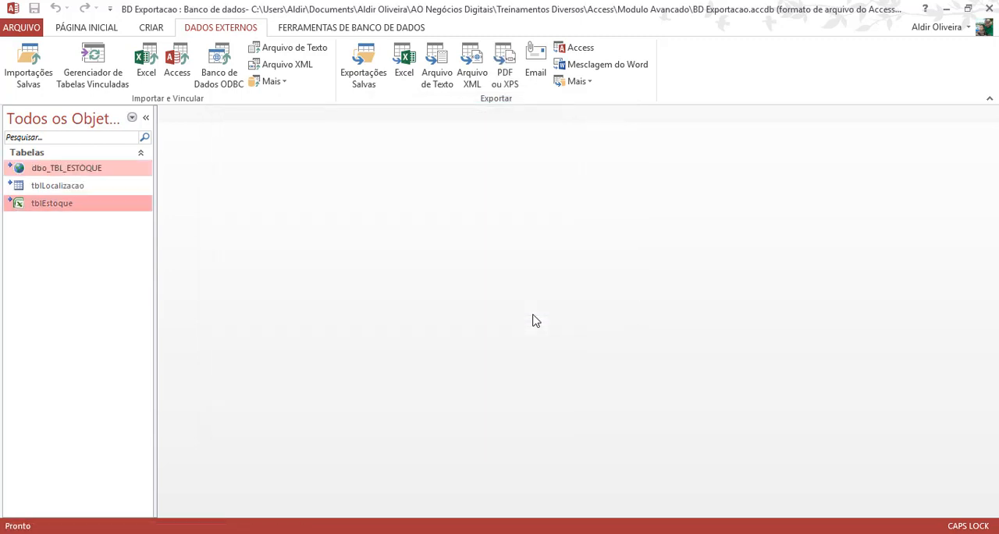
# - Open the linked table dbo_TBL_ESTOQUE to view its records
pyautogui.click(36, 190)
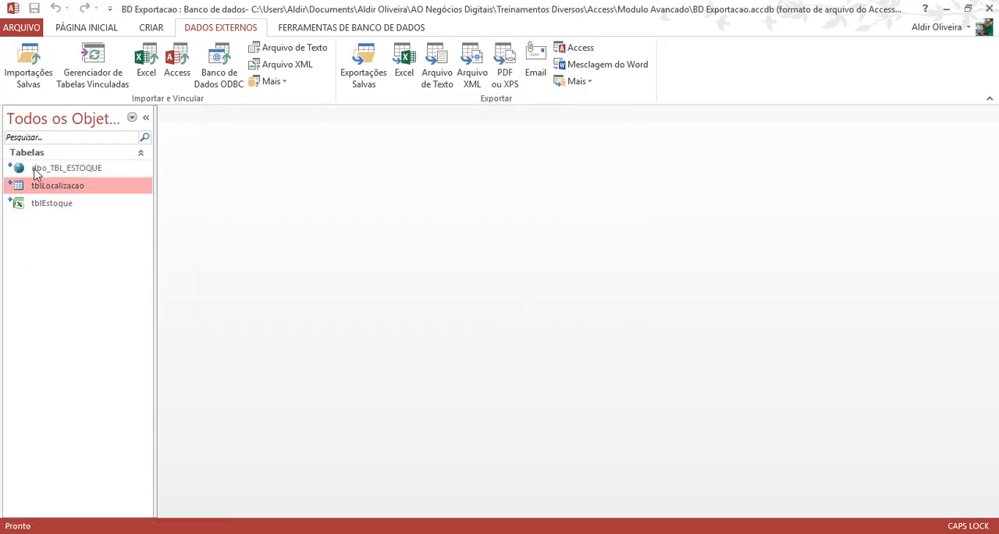
pyautogui.click(43, 171)
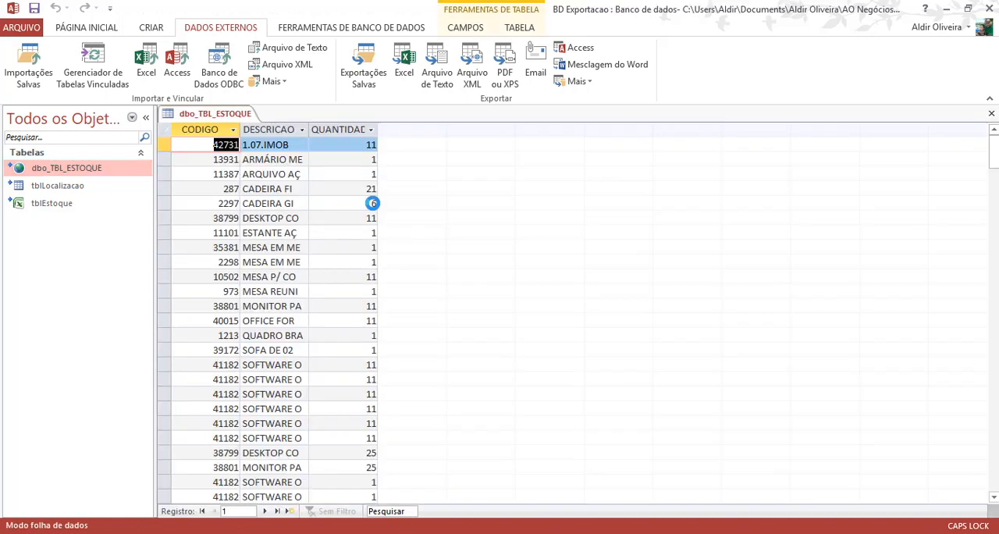
# - Try to set QUANTIDADE to 3333 for the CADEIRA GI record with code 2297, and discard the edit
pyautogui.click(364, 204)
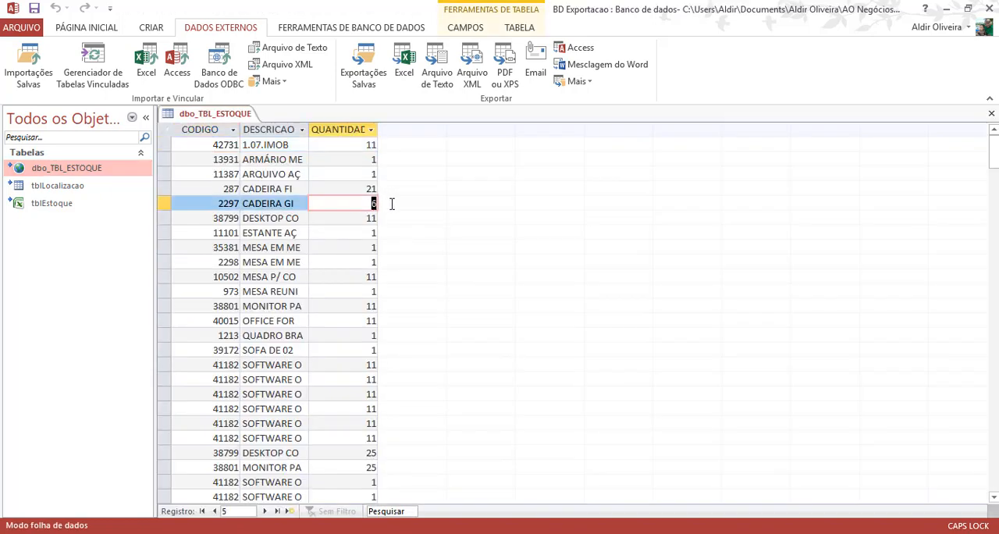
pyautogui.write('3333')
pyautogui.moveTo(347, 204); pyautogui.dragTo(382, 203)
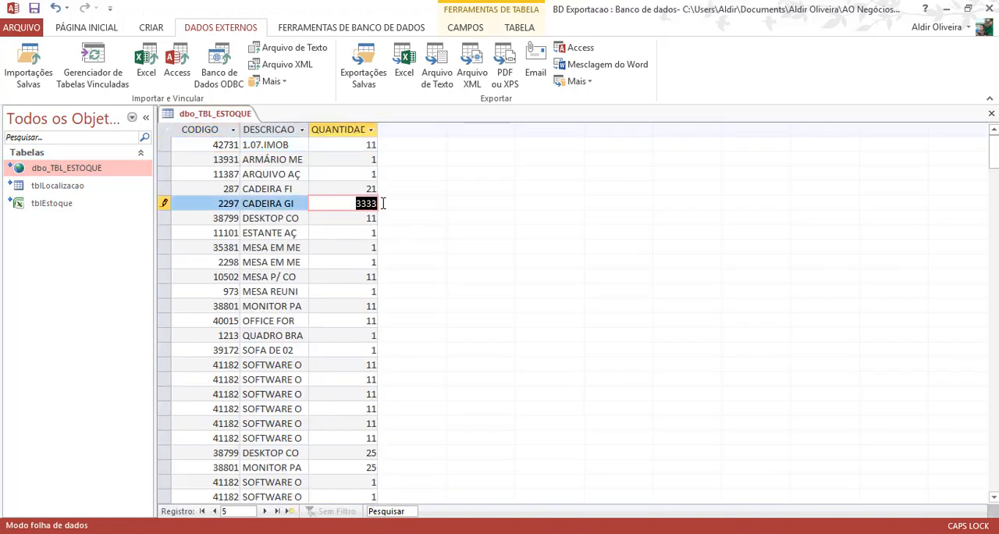
pyautogui.click(322, 225)
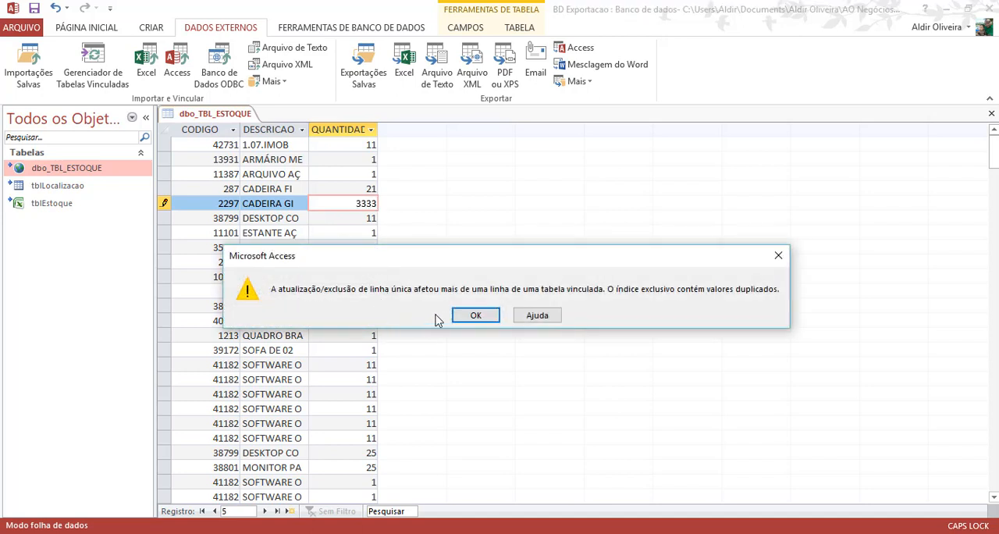
pyautogui.click(470, 318)
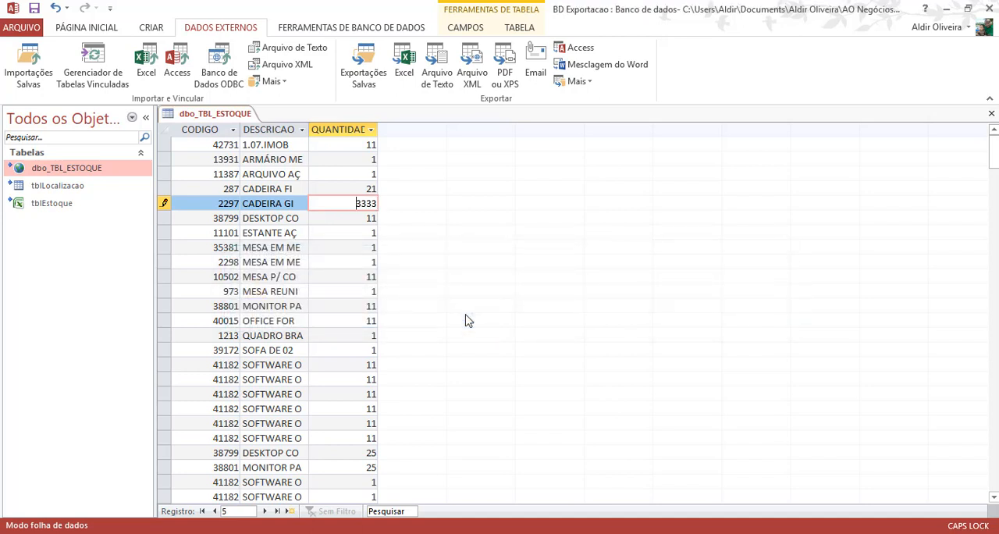
pyautogui.press('Escape')
# - Widen the DESCRICAO column and examine the records of dbo_TBL_ESTOQUE for duplicate rows
pyautogui.moveTo(310, 133); pyautogui.dragTo(384, 132)
pyautogui.scroll(-9, 301, 254)
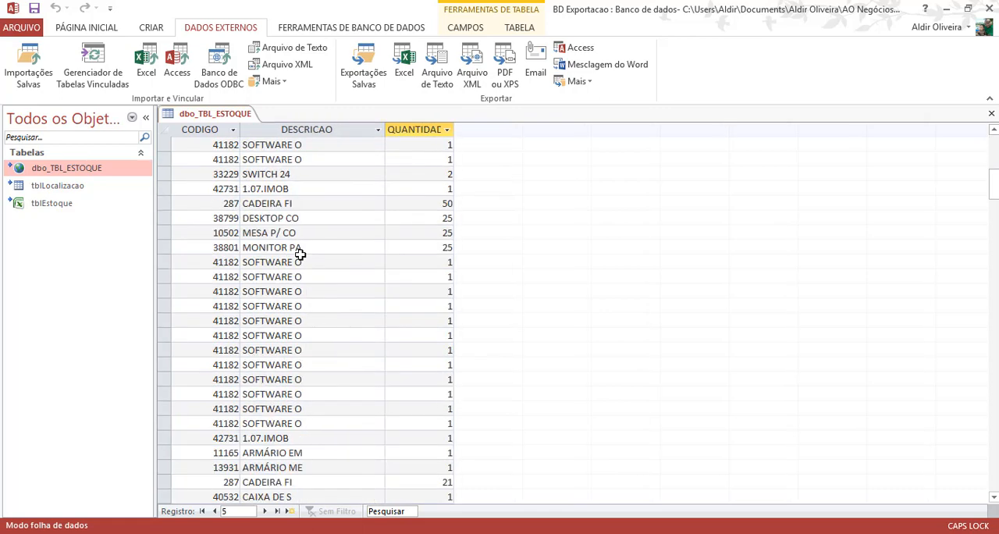
pyautogui.click(291, 274)
pyautogui.scroll(-8, 290, 273)
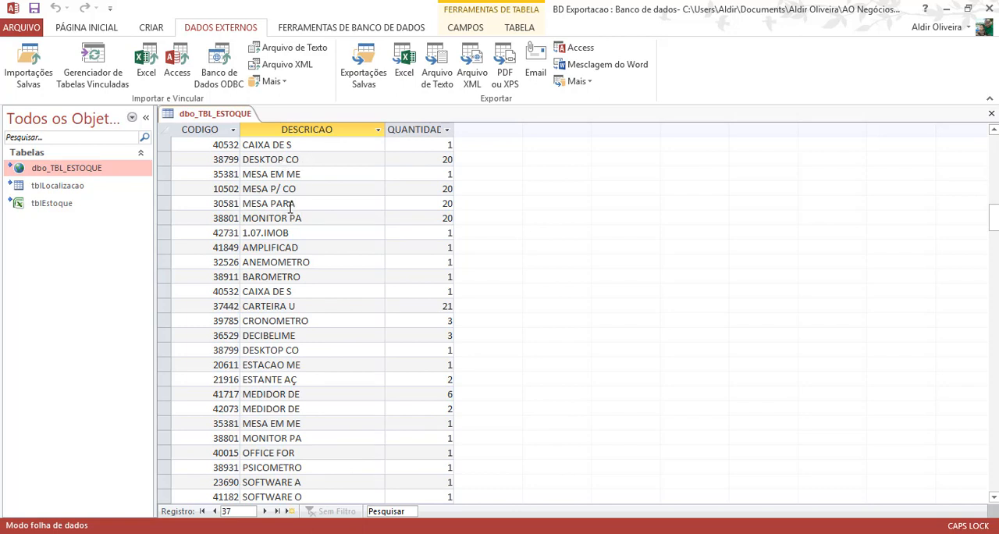
pyautogui.scroll(-4, 290, 208)
pyautogui.click(295, 145)
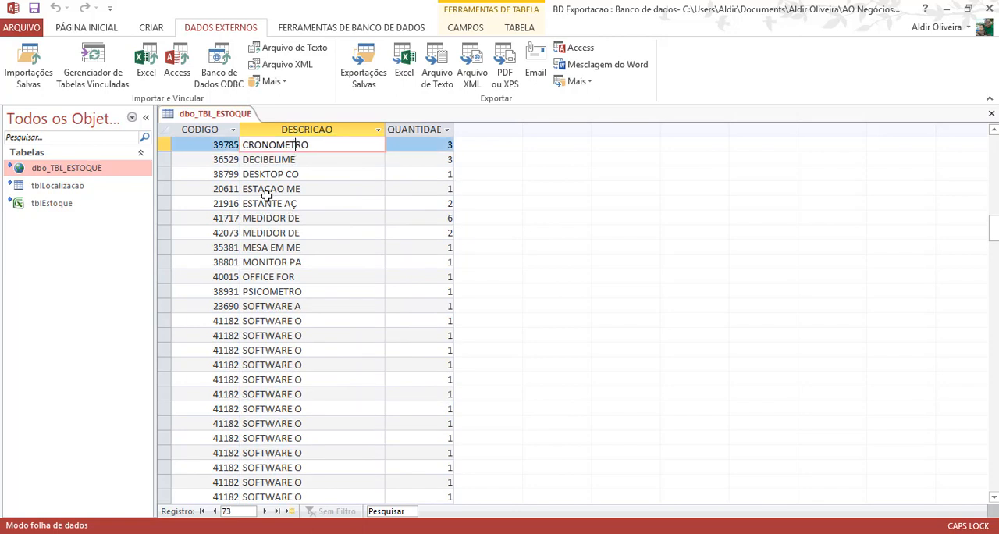
pyautogui.click(287, 176)
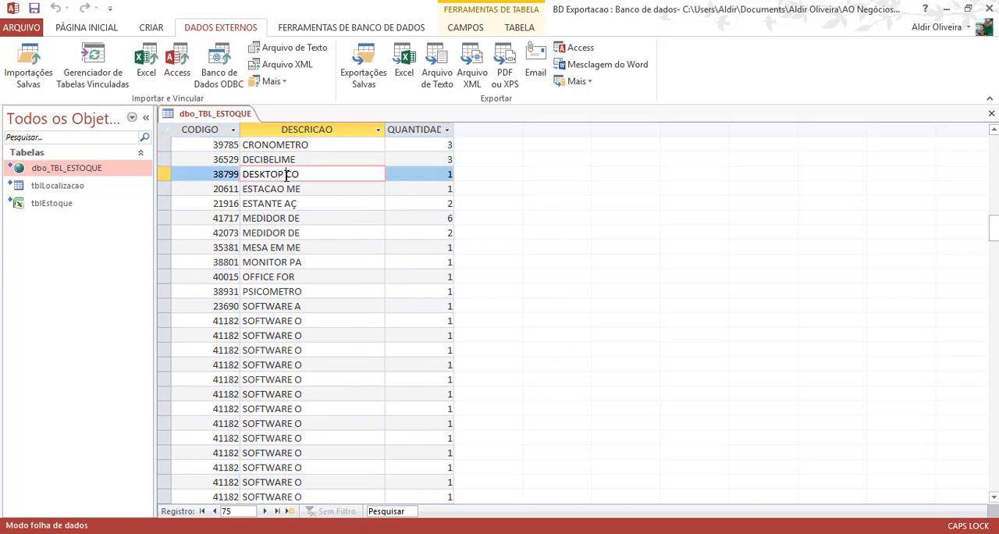
pyautogui.click(259, 217)
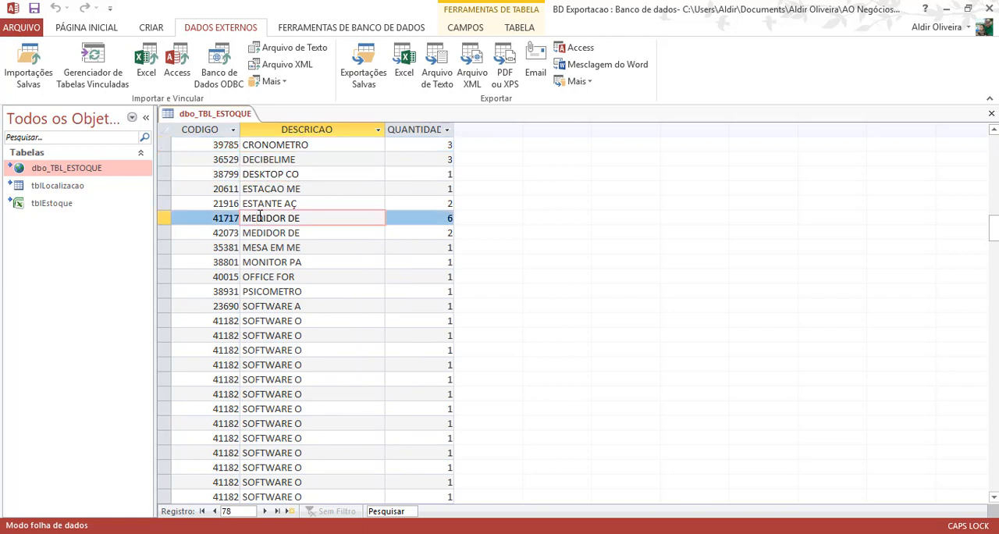
pyautogui.scroll(-10, 286, 223)
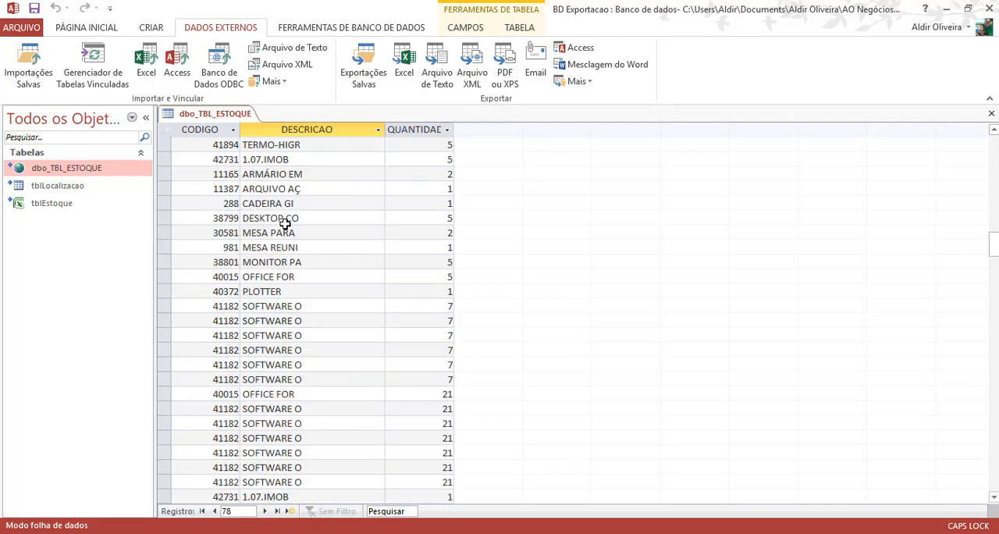
pyautogui.scroll(-10, 286, 223)
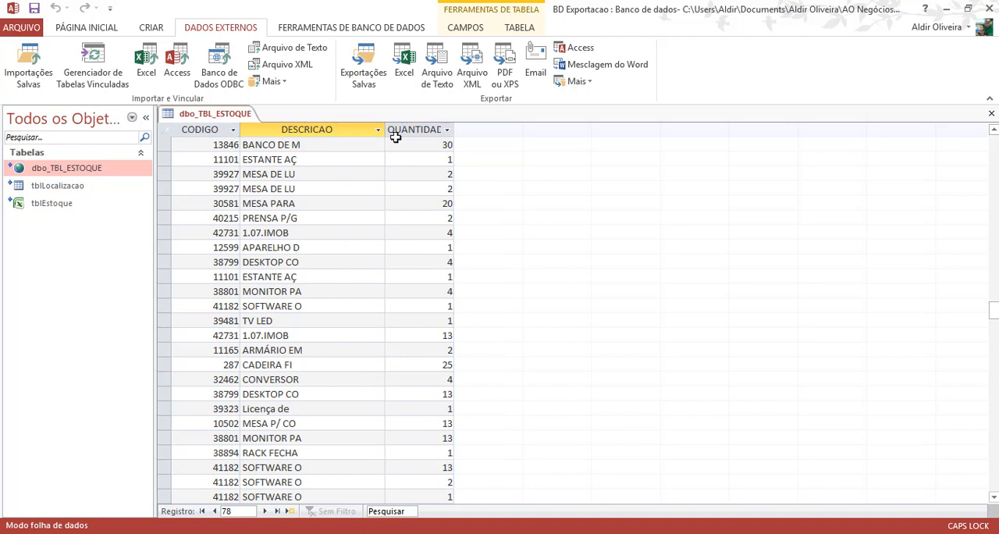
pyautogui.click(321, 170)
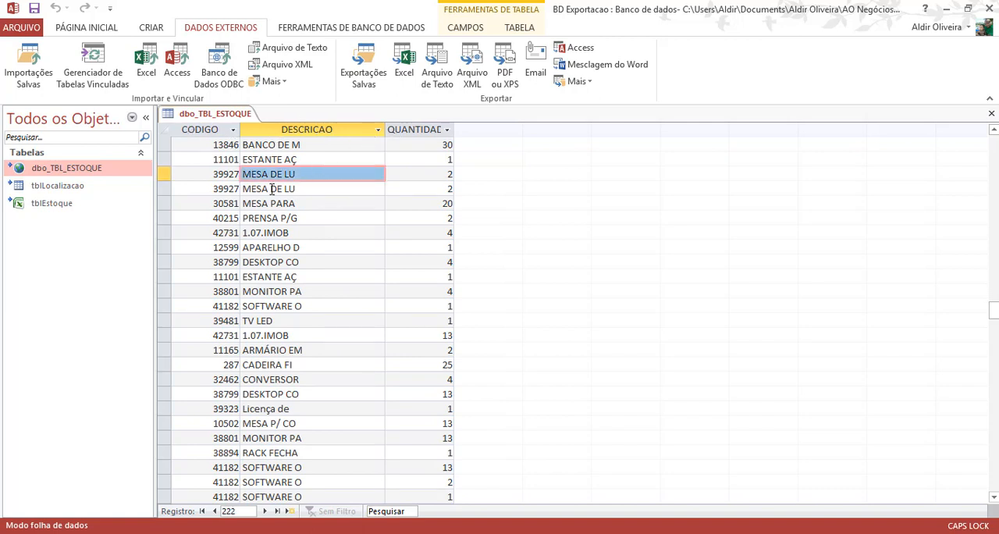
pyautogui.click(311, 191)
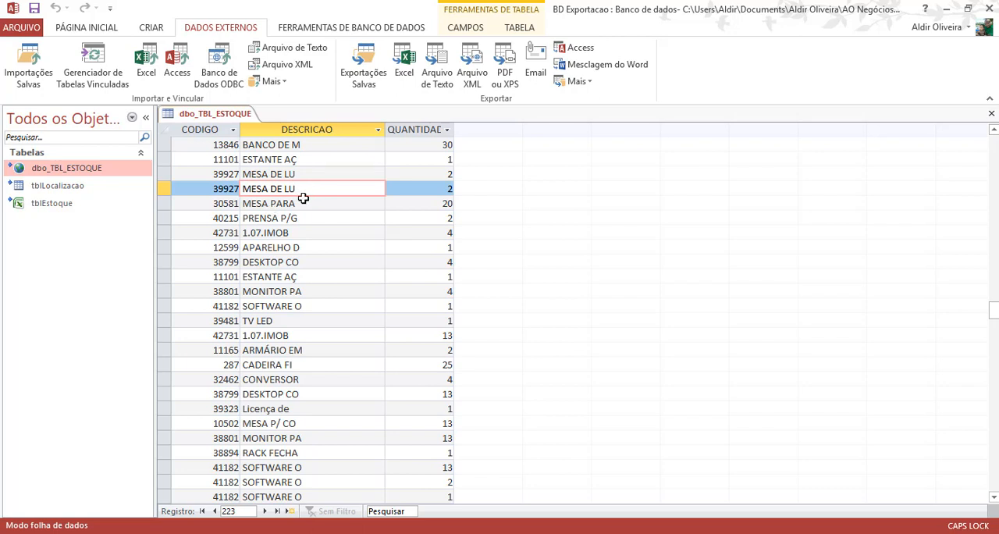
pyautogui.click(301, 203)
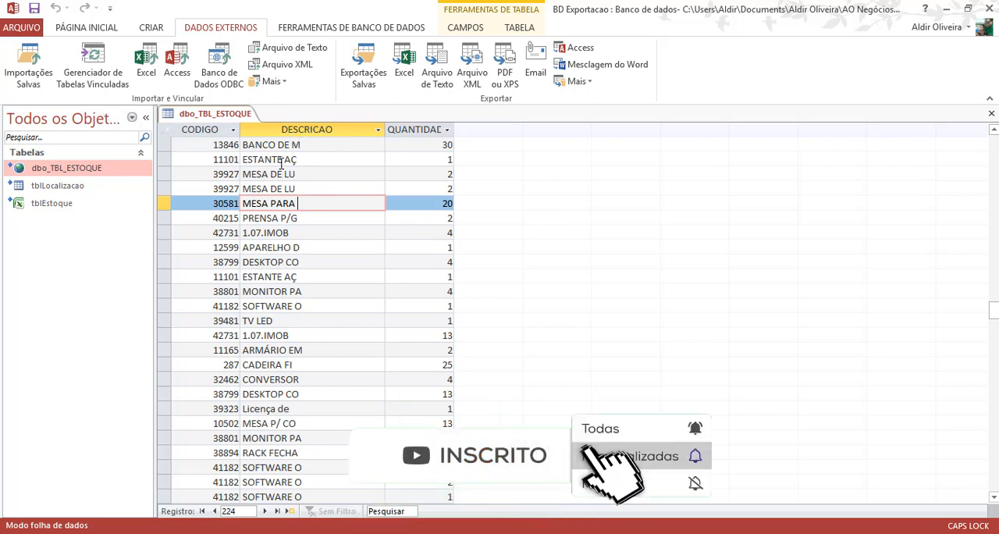
pyautogui.rightClick(211, 117)
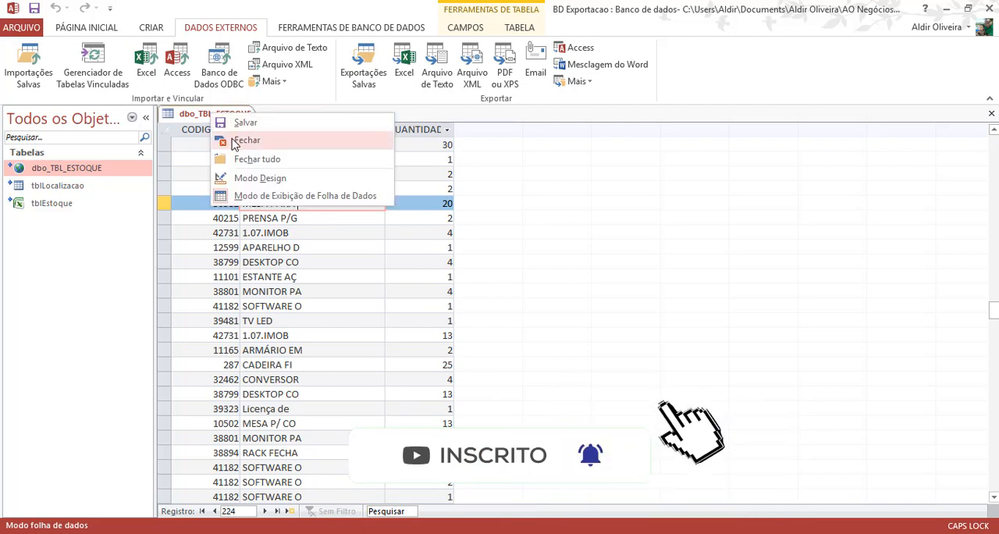
pyautogui.press('Escape')
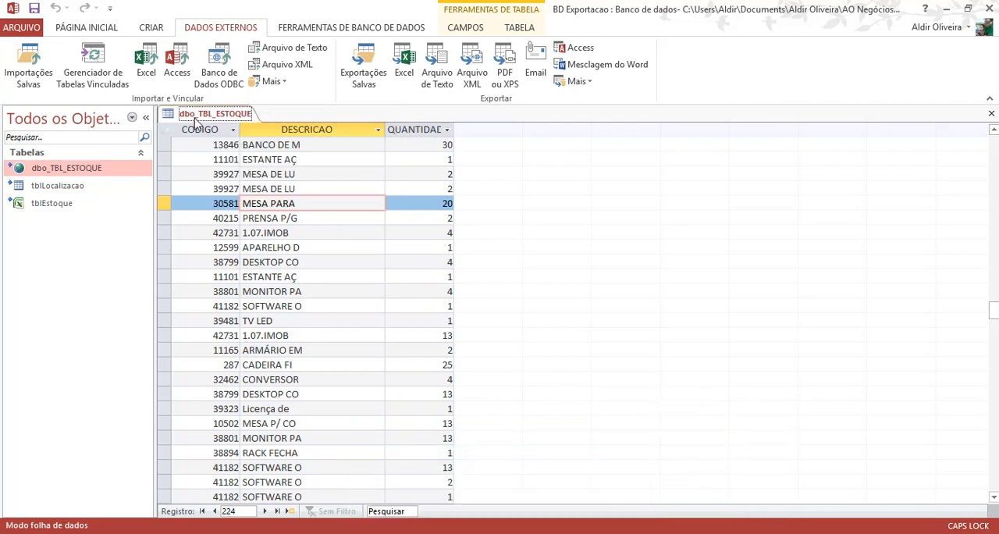